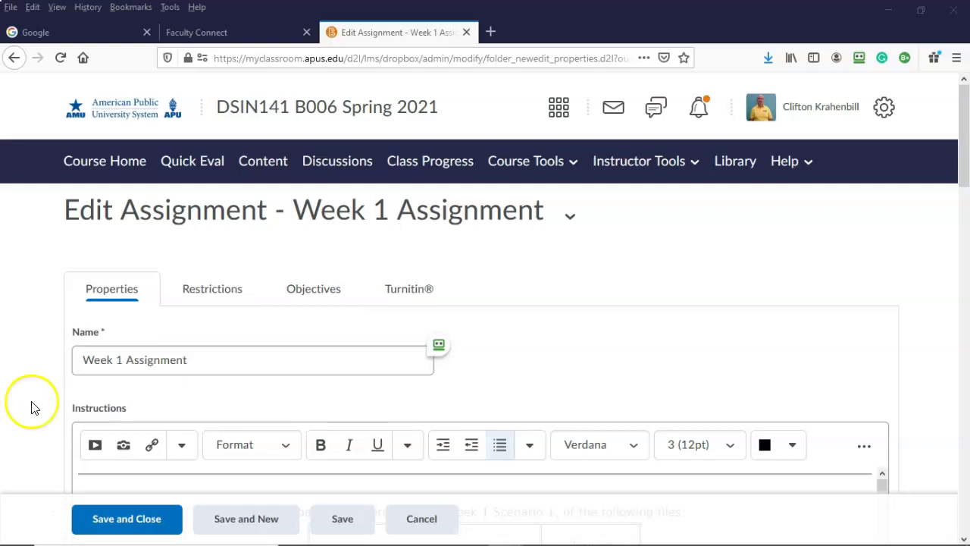
Step: Open File Explorer and create a folder named APUS in Documents
mouse_move(258, 540)
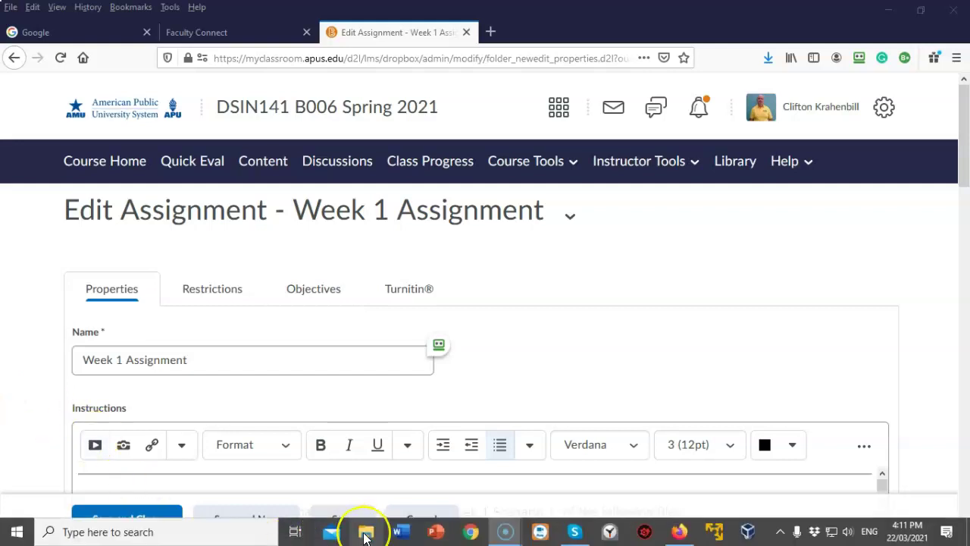
click(364, 533)
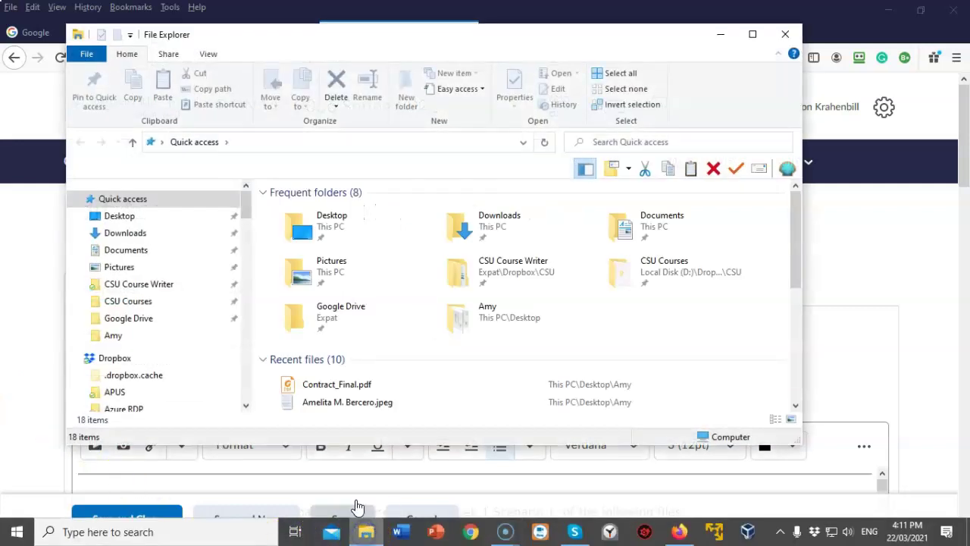
click(131, 255)
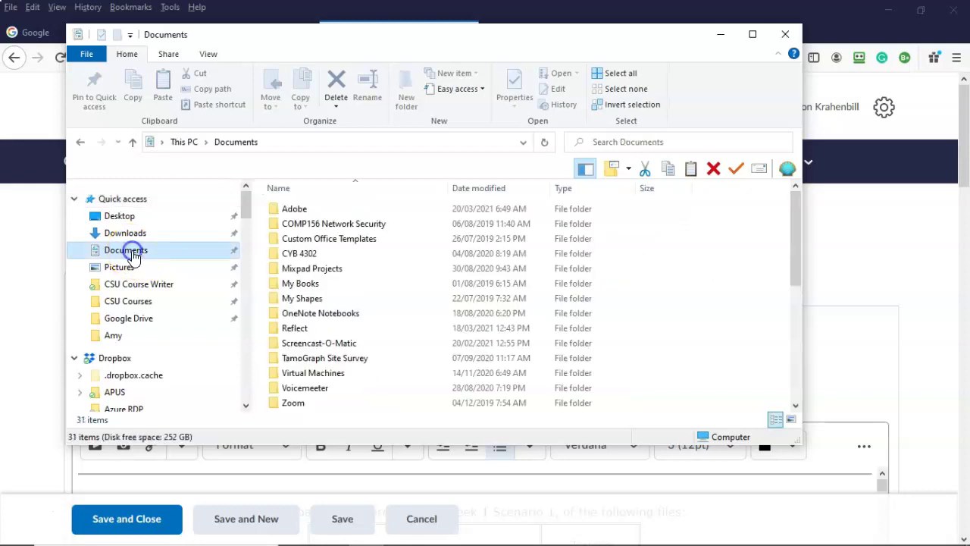
right_click(393, 270)
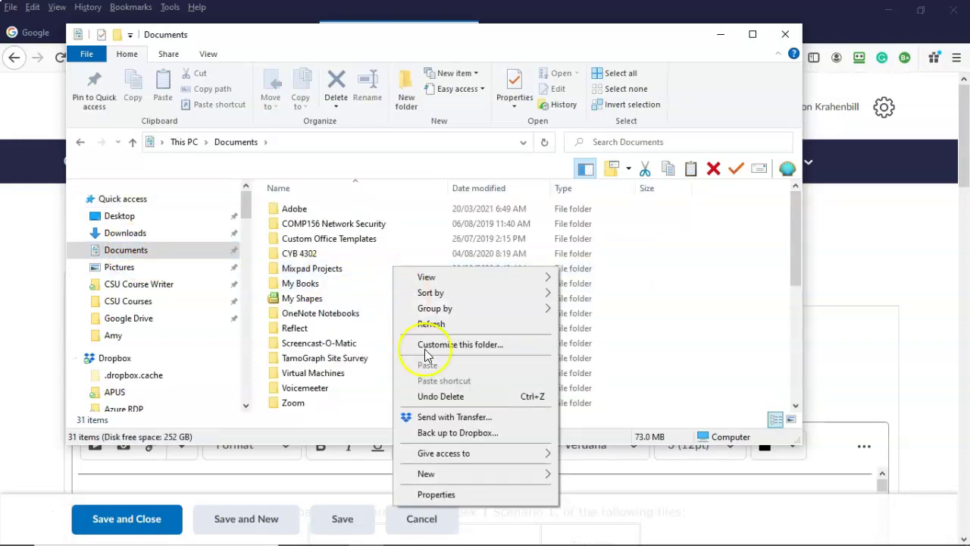
mouse_move(447, 473)
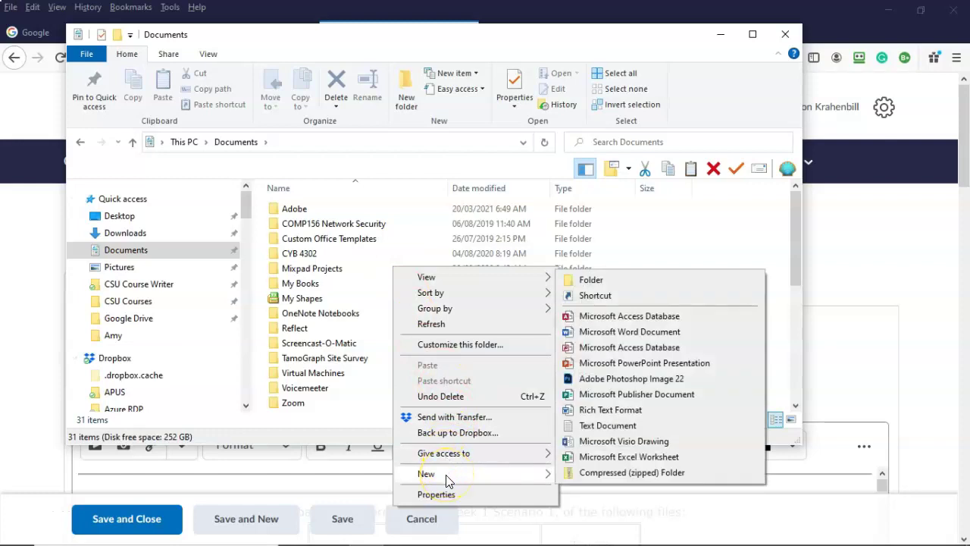
click(590, 280)
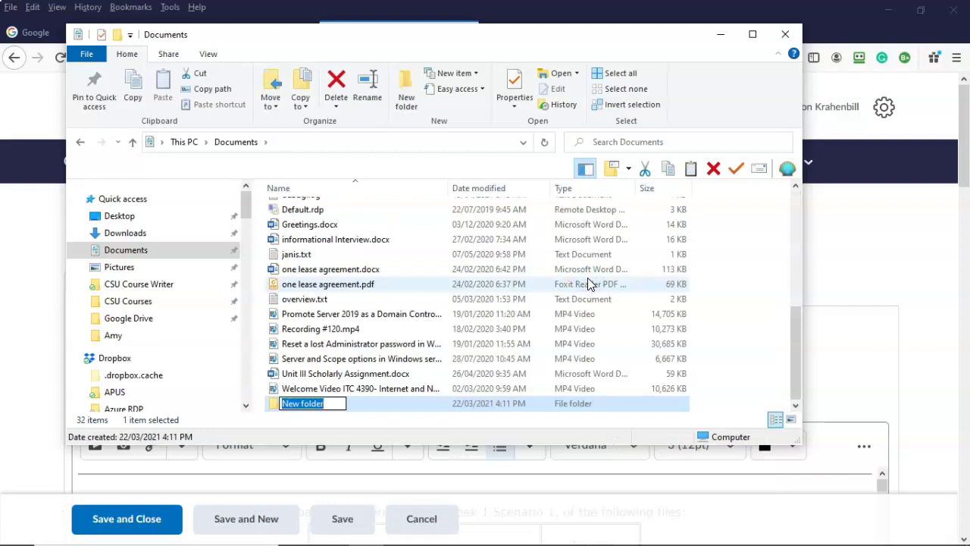
text(APUS)
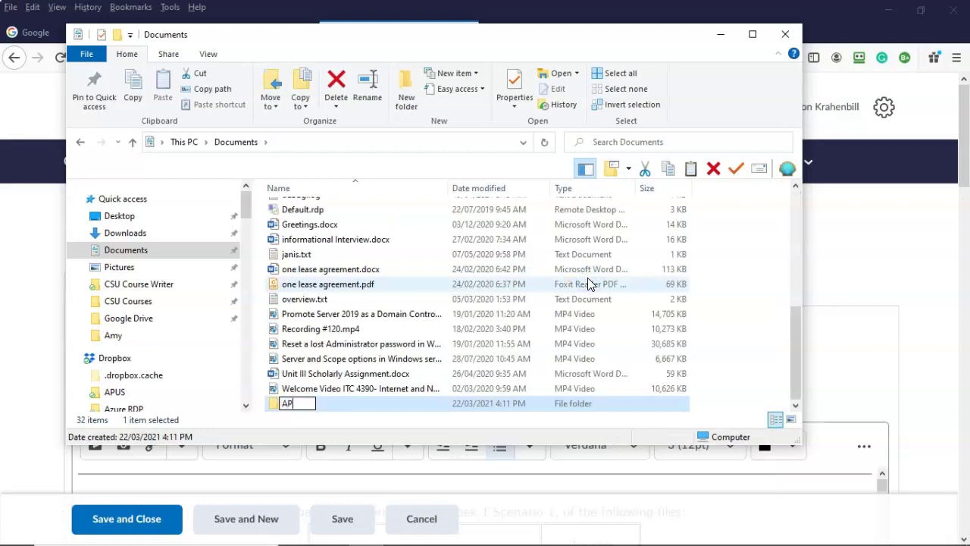
click(371, 407)
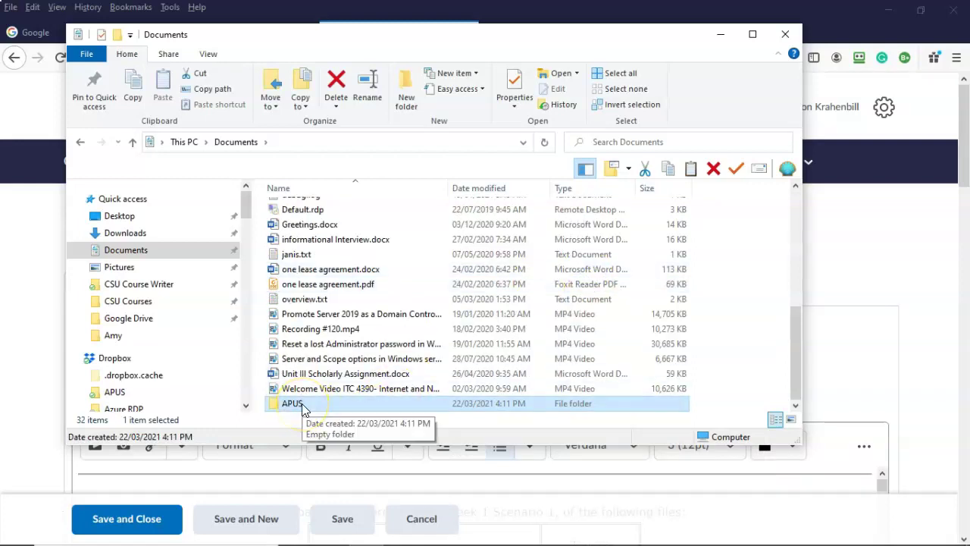
Step: Inside APUS, create a folder named DSIN141
double_click(303, 407)
right_click(295, 254)
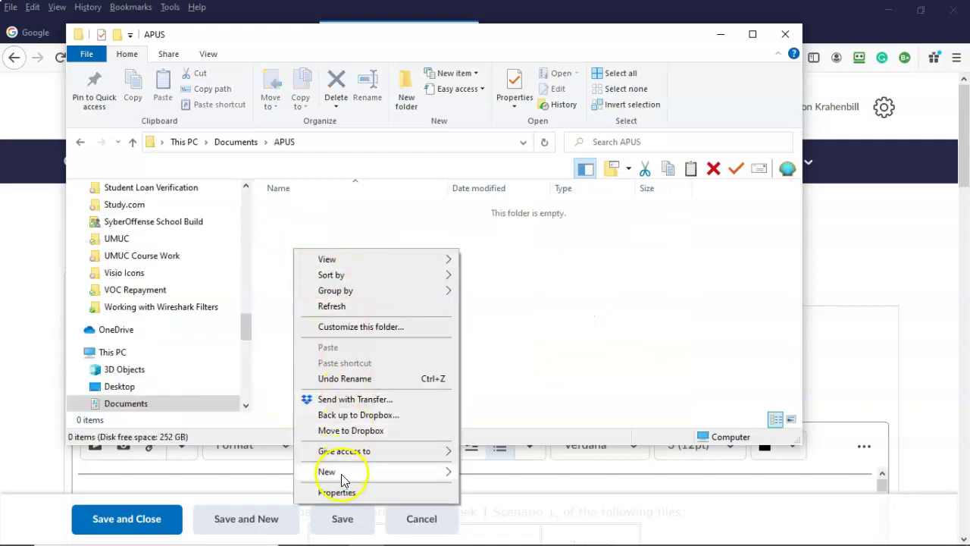
mouse_move(340, 473)
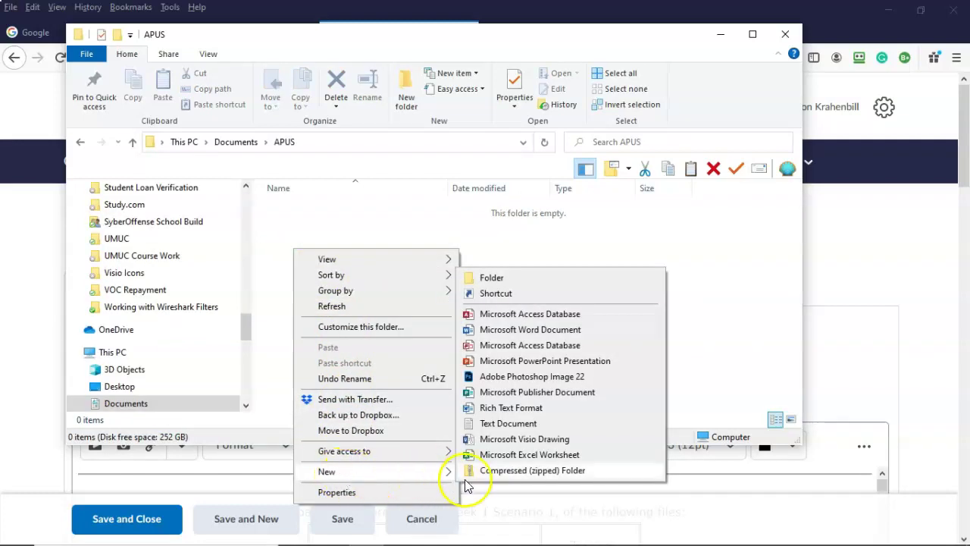
click(489, 278)
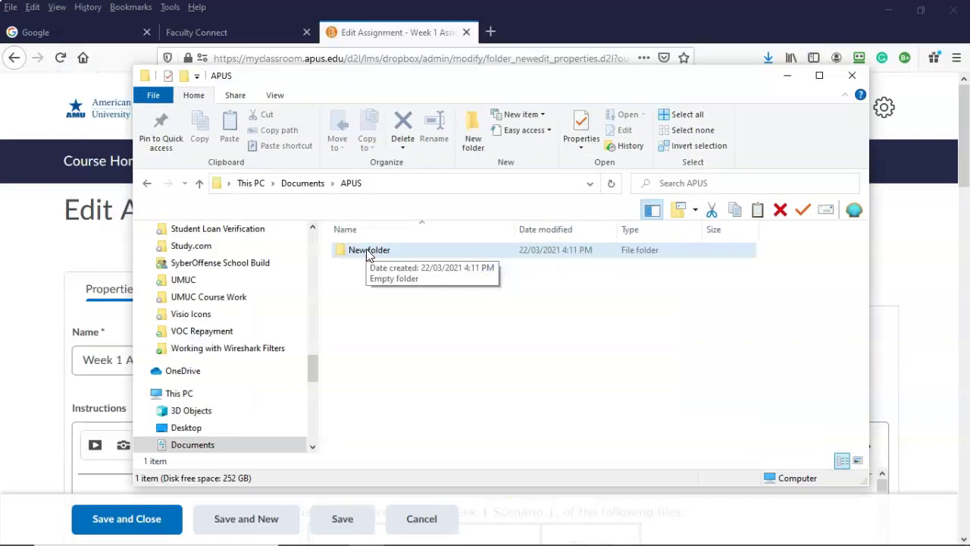
right_click(368, 255)
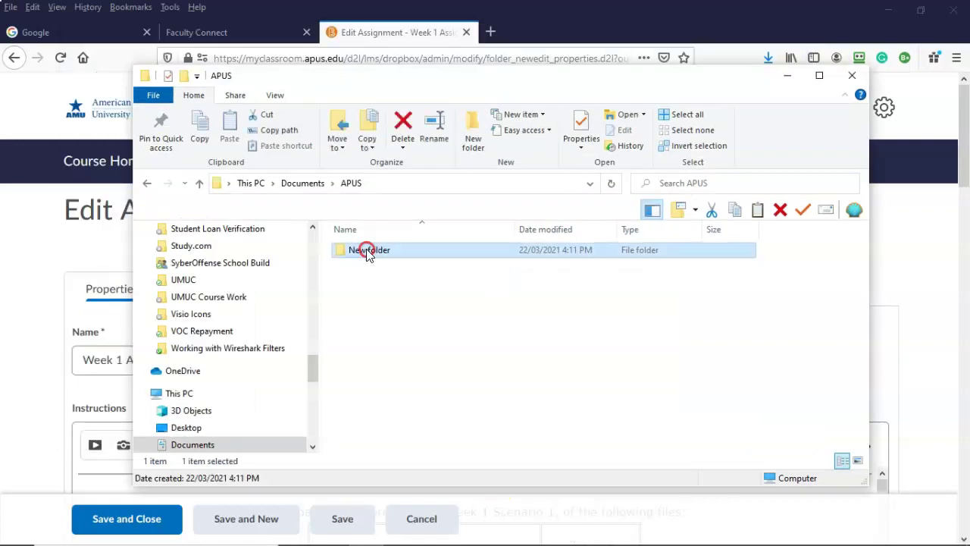
click(358, 512)
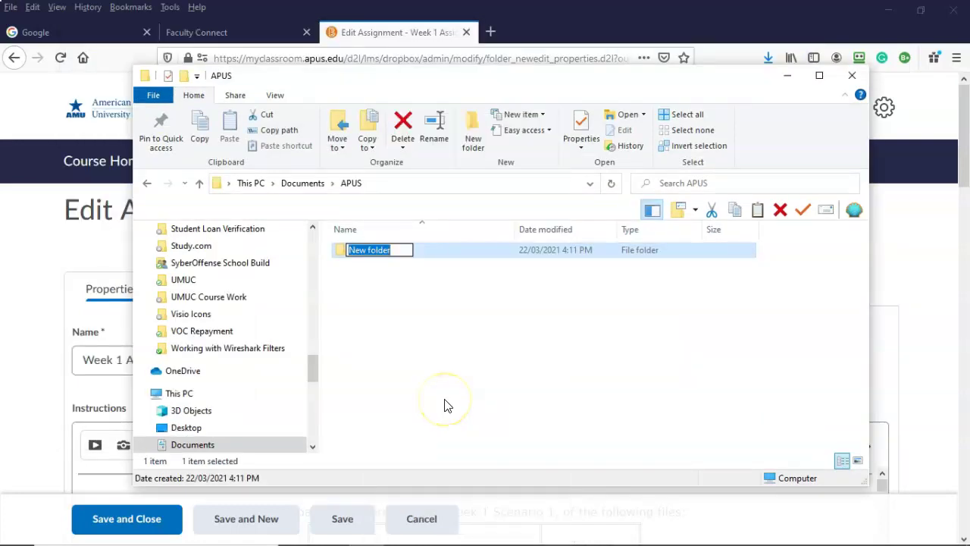
text(DSIN141)
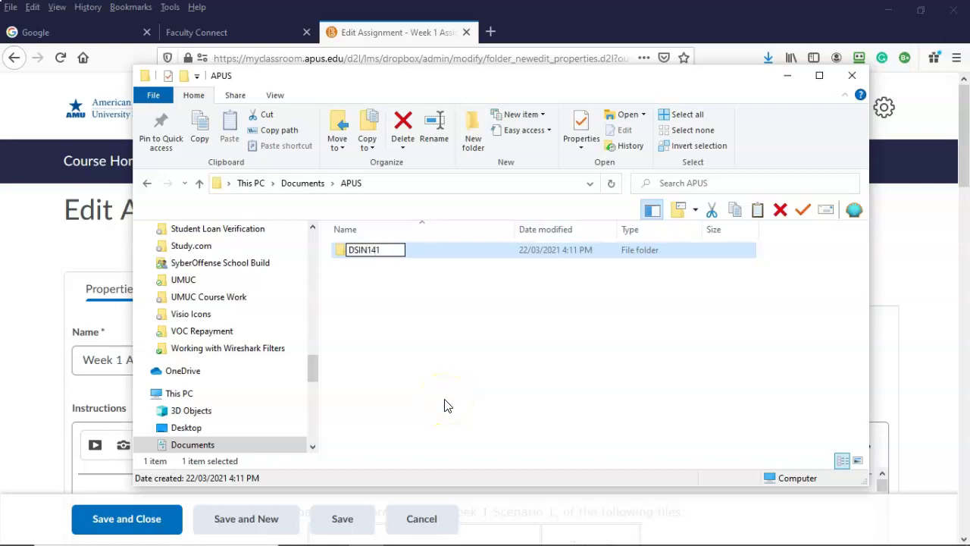
click(378, 375)
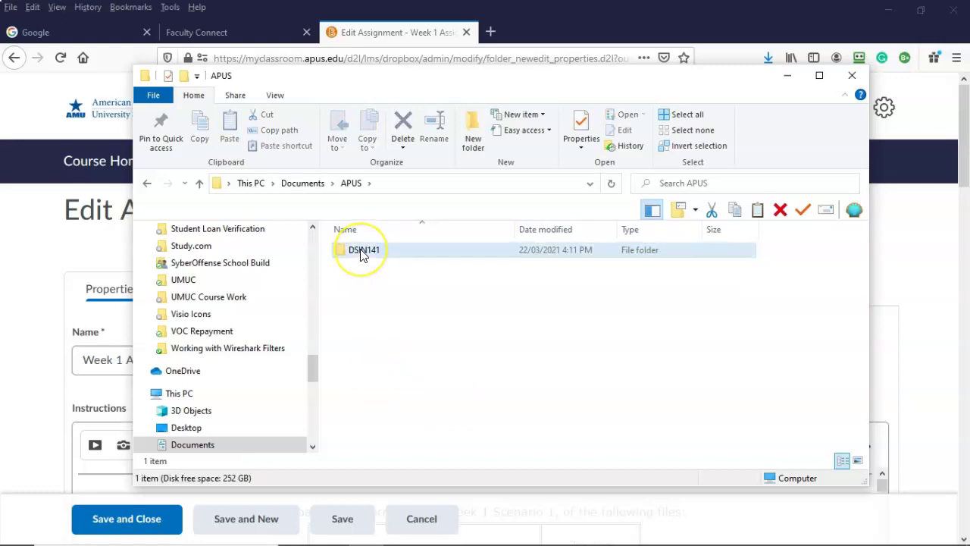
Step: Inside DSIN141, create a Week 1 folder and open it
double_click(362, 252)
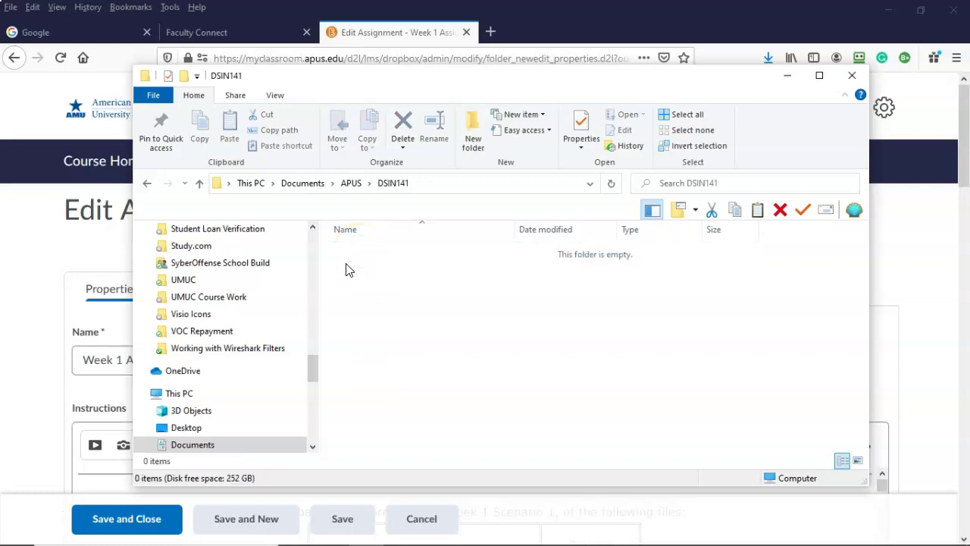
right_click(346, 267)
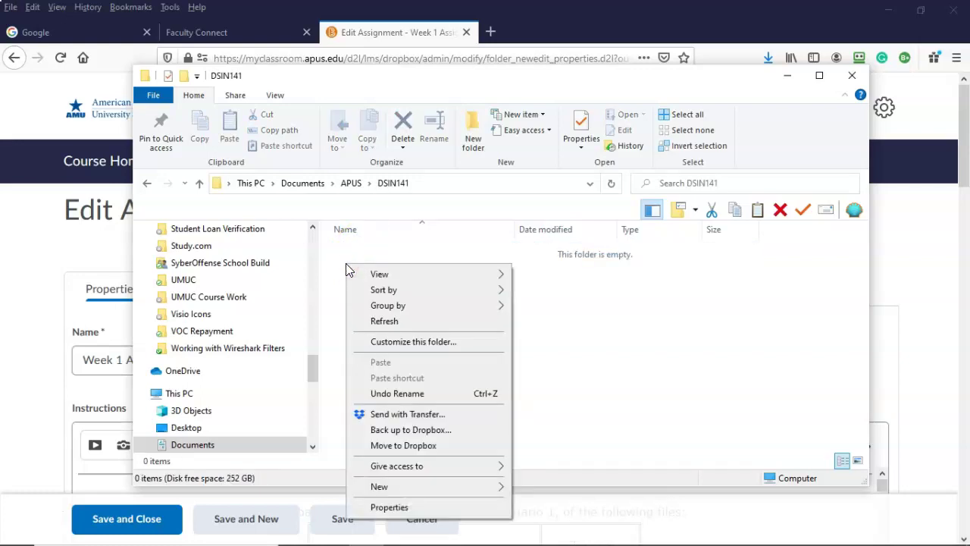
mouse_move(413, 493)
click(533, 288)
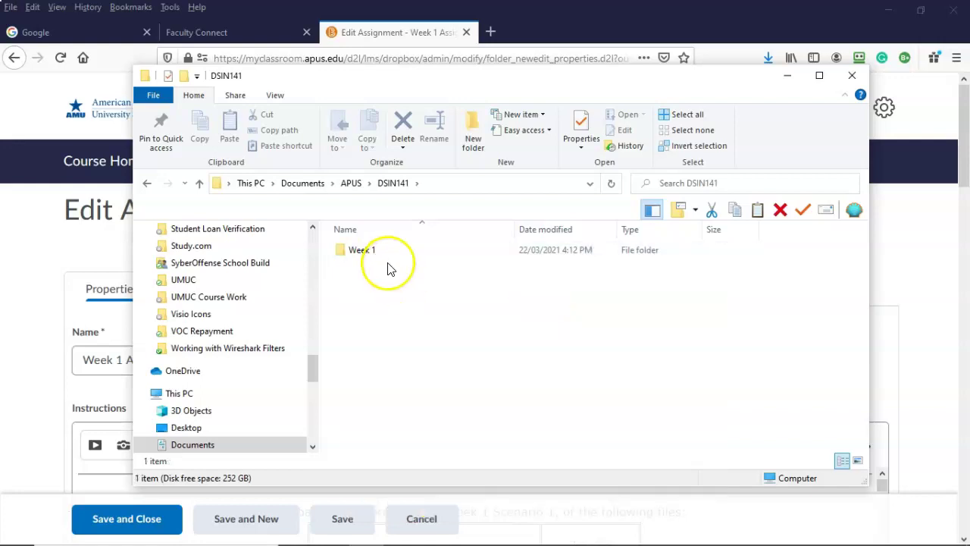
double_click(362, 253)
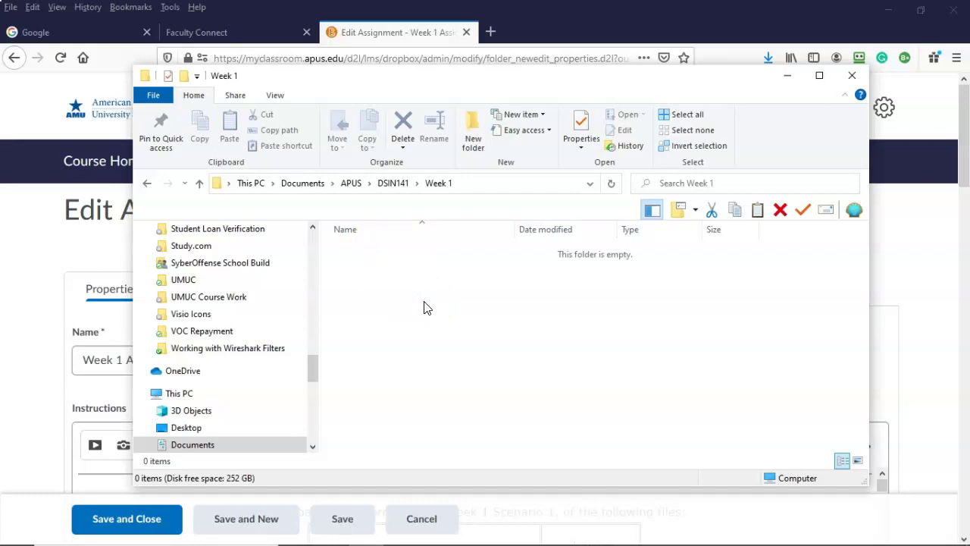
Step: Download Week 1 Scenario1.zip from the assignment page into Documents\APUS\DSIN141\Week 1
click(23, 311)
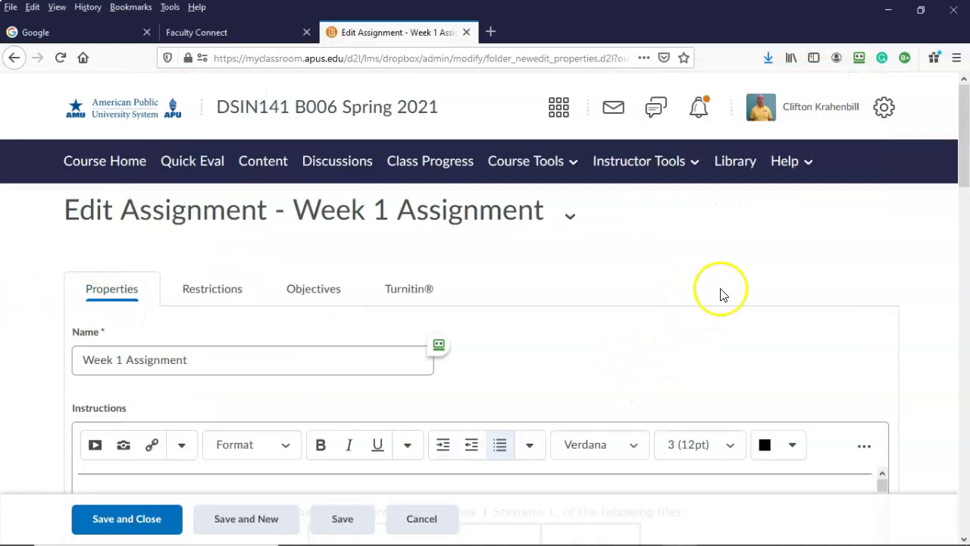
scroll(838, 298, down, 7)
scroll(838, 298, up, 2)
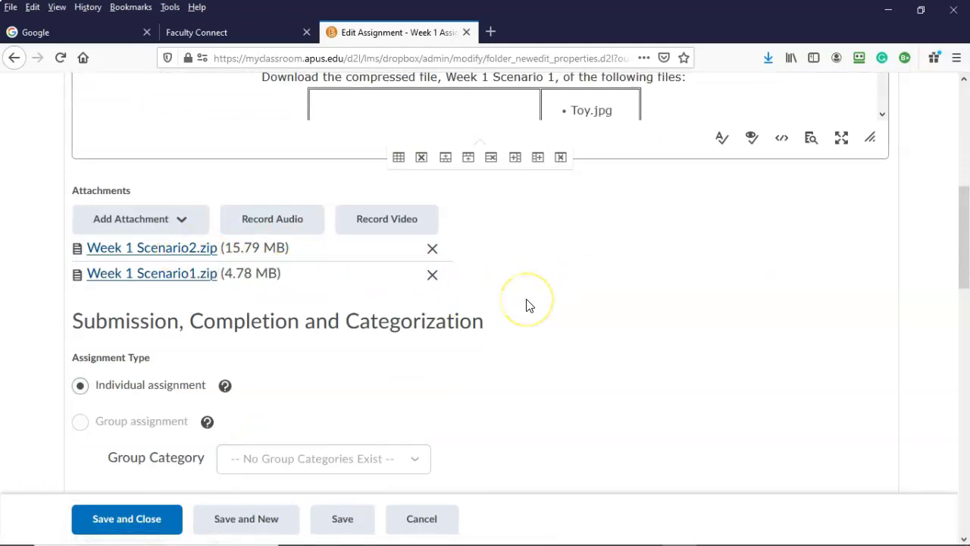
click(163, 278)
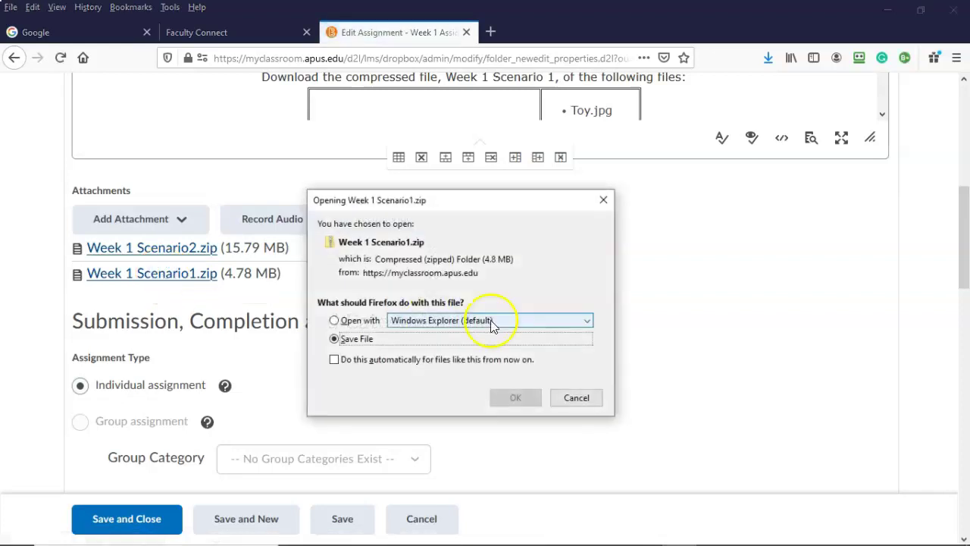
click(516, 398)
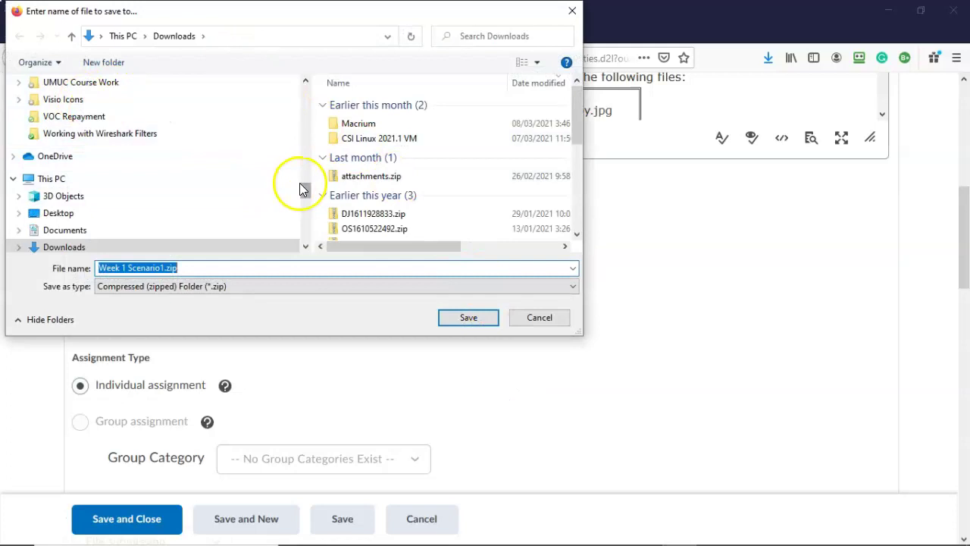
click(74, 229)
click(352, 119)
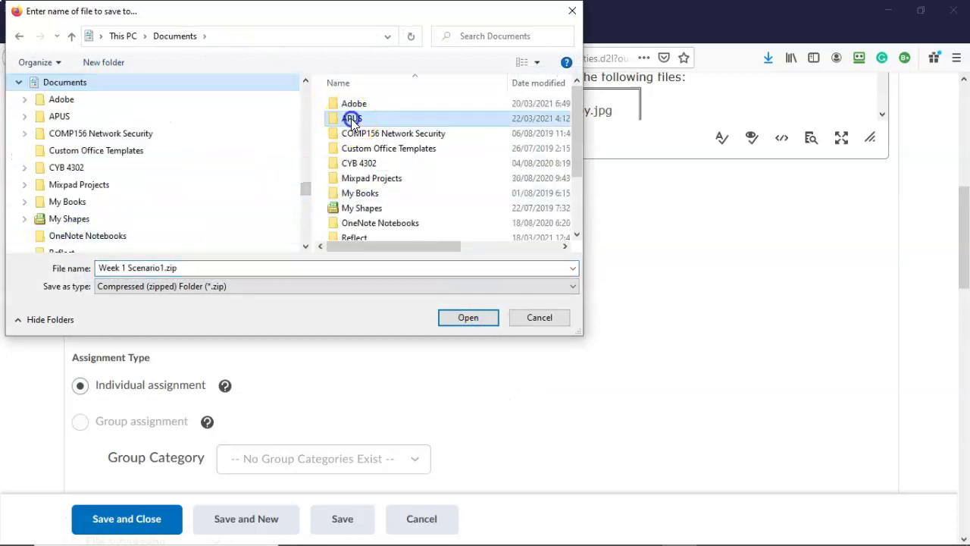
double_click(353, 120)
click(358, 106)
double_click(357, 106)
double_click(357, 104)
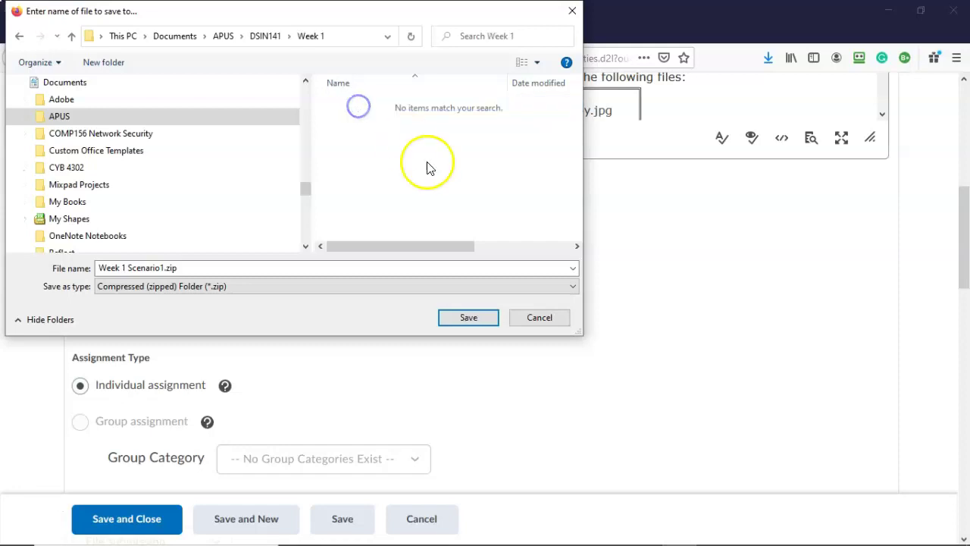
click(469, 319)
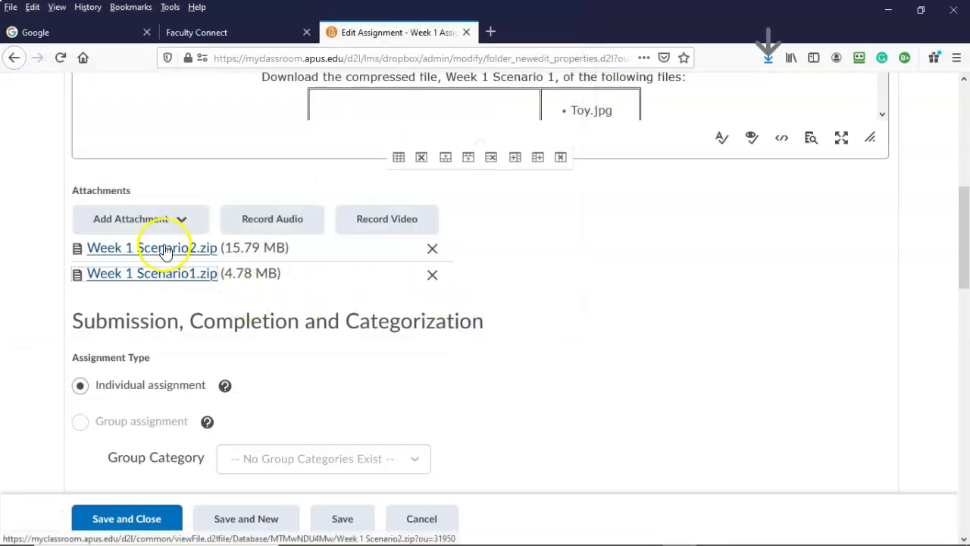
Step: Save Week 1 Scenario2.zip into the same Week 1 folder
click(164, 250)
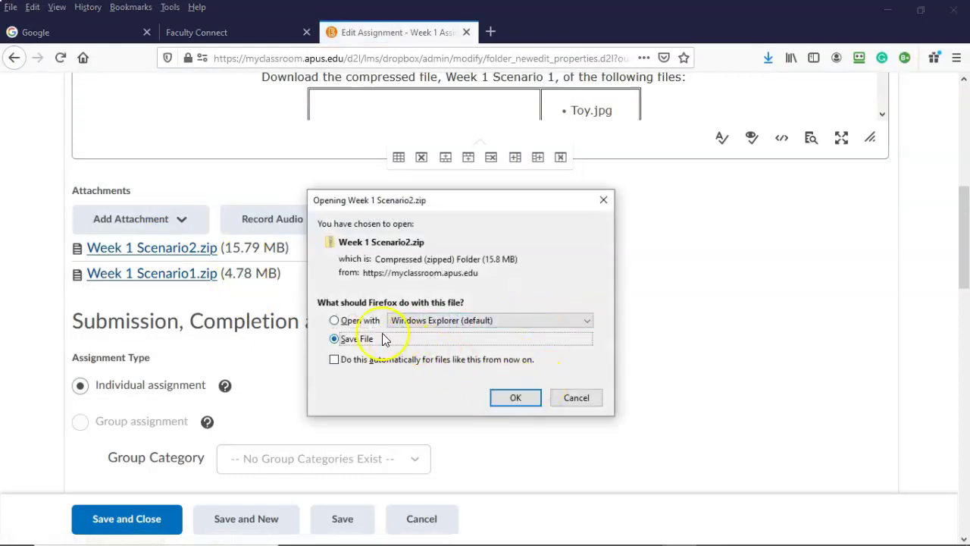
click(518, 400)
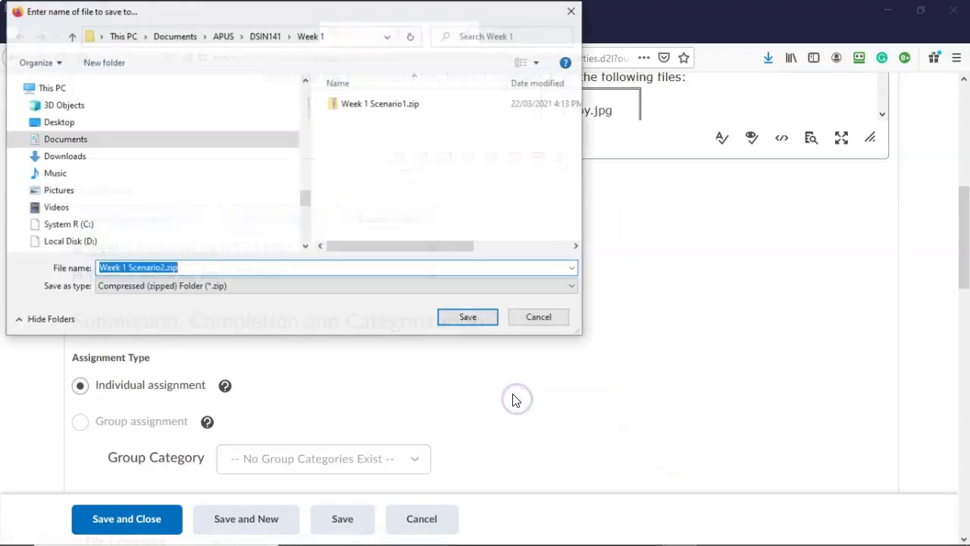
click(467, 318)
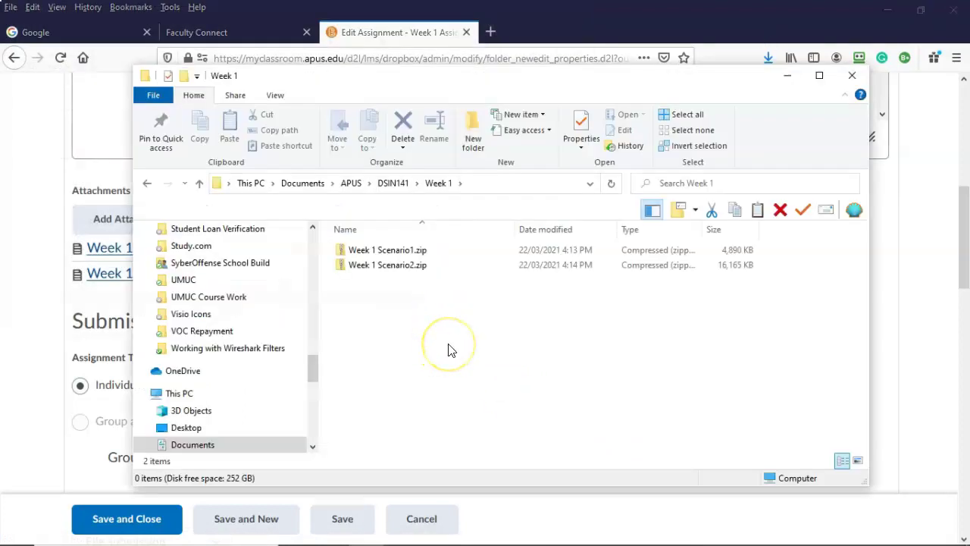
Step: Refresh Week 1 and extract all of Week 1 Scenario1.zip to the suggested folder
click(439, 182)
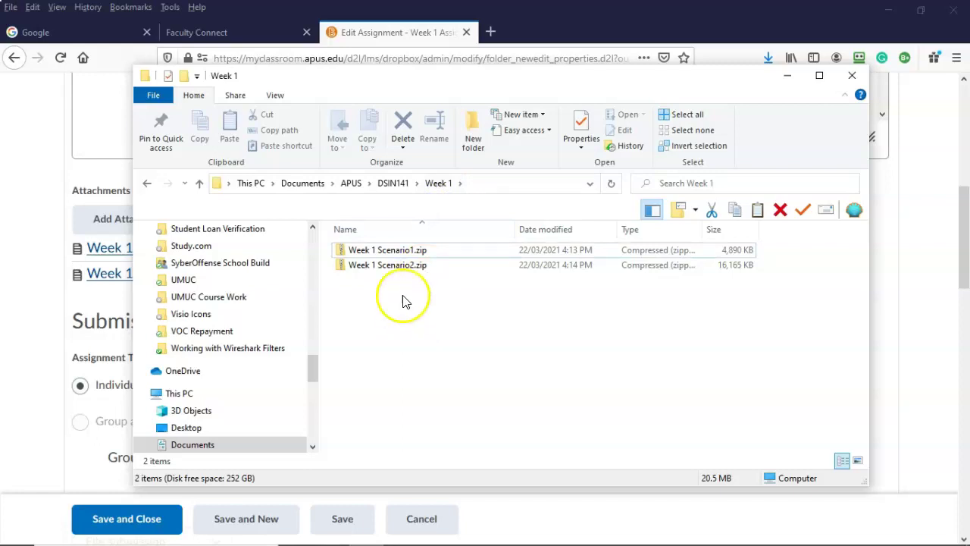
click(390, 253)
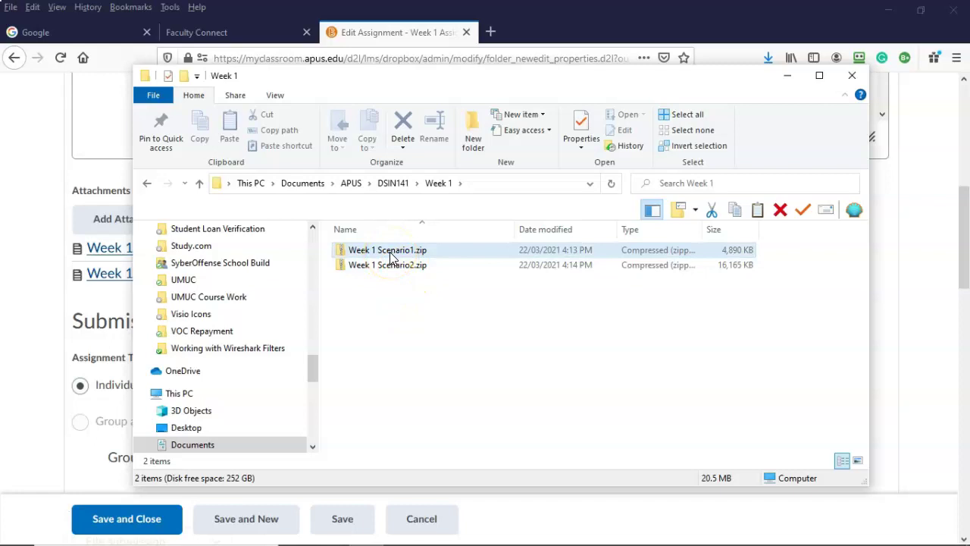
double_click(389, 251)
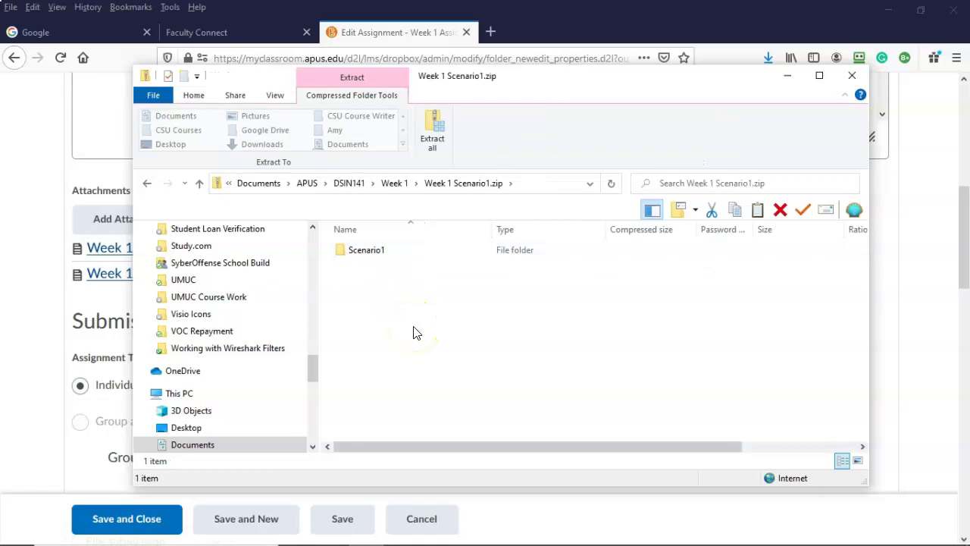
click(423, 354)
click(437, 139)
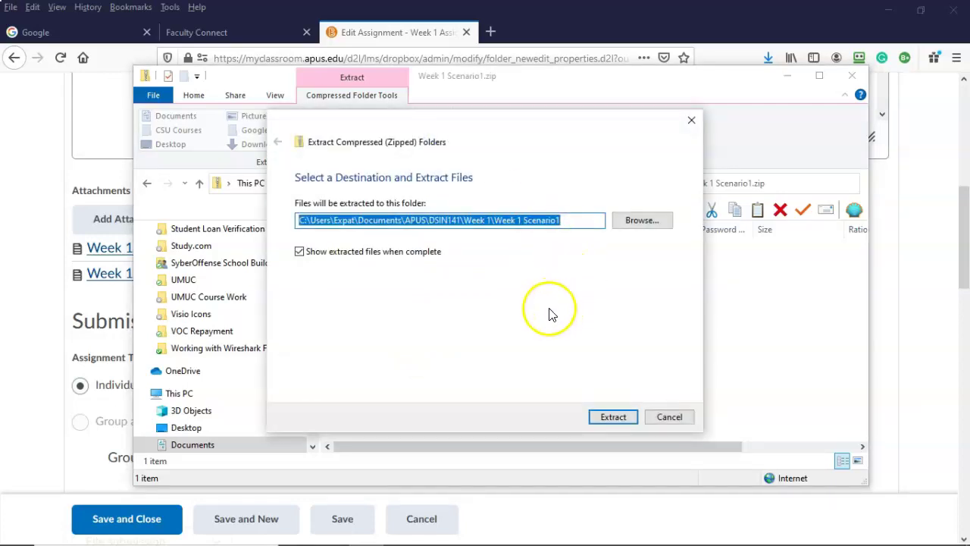
click(612, 419)
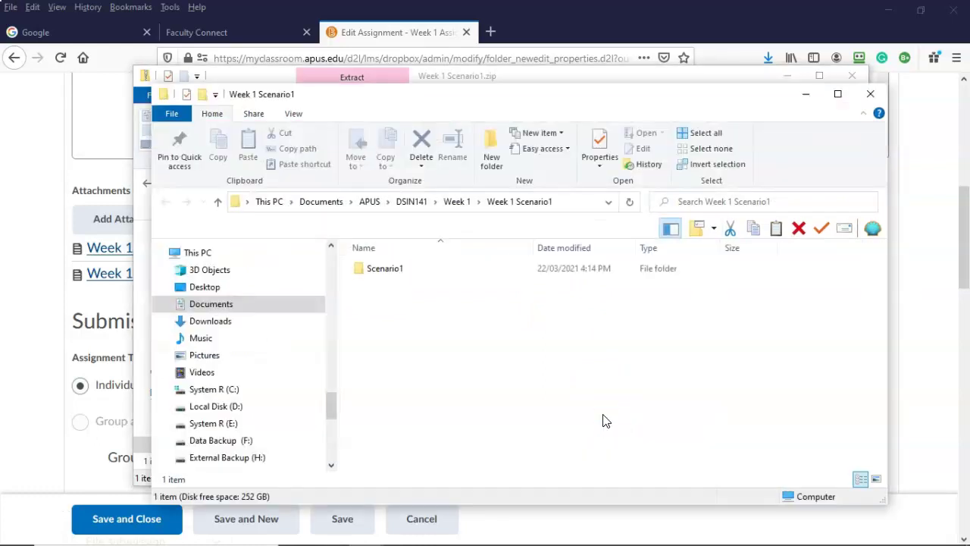
Step: Cut the extracted Scenario1 folder and paste it directly into Week 1
click(387, 272)
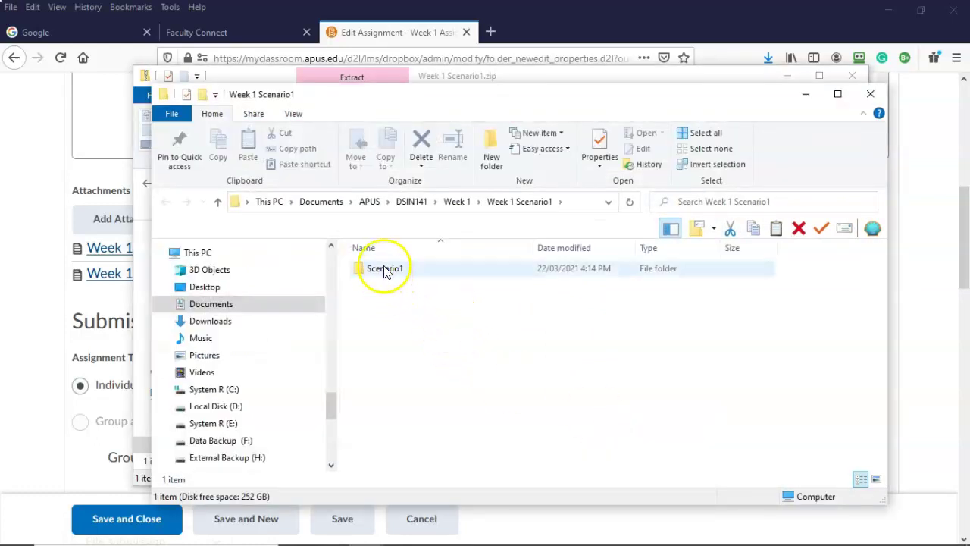
right_click(389, 275)
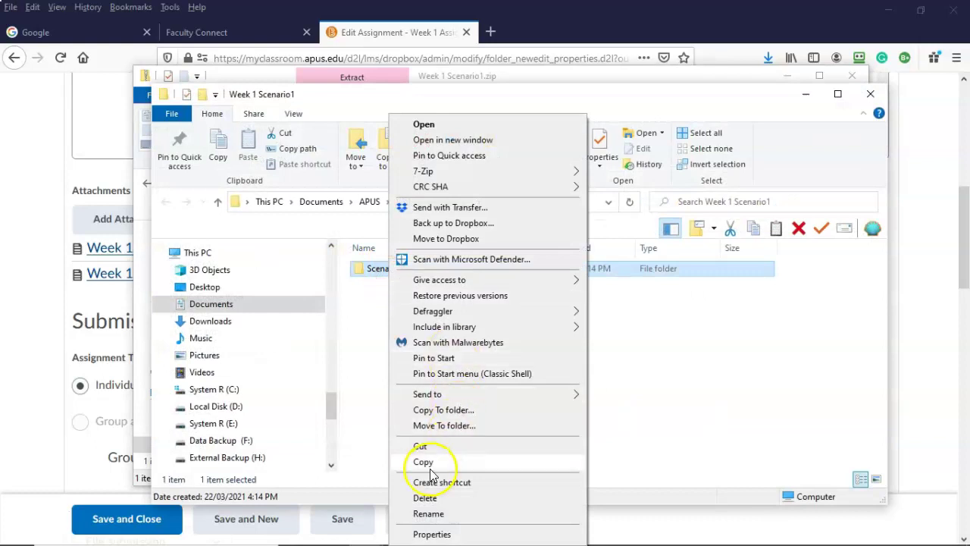
click(424, 449)
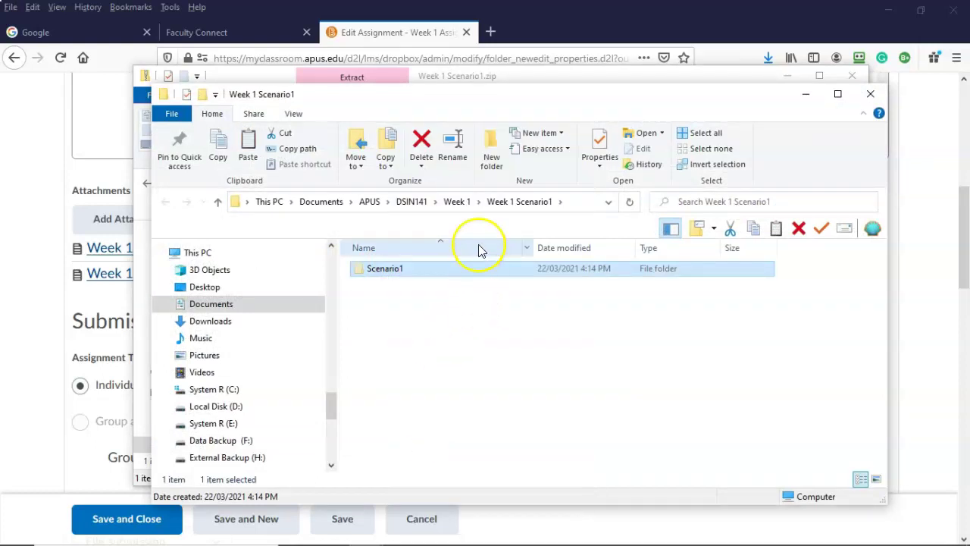
click(457, 203)
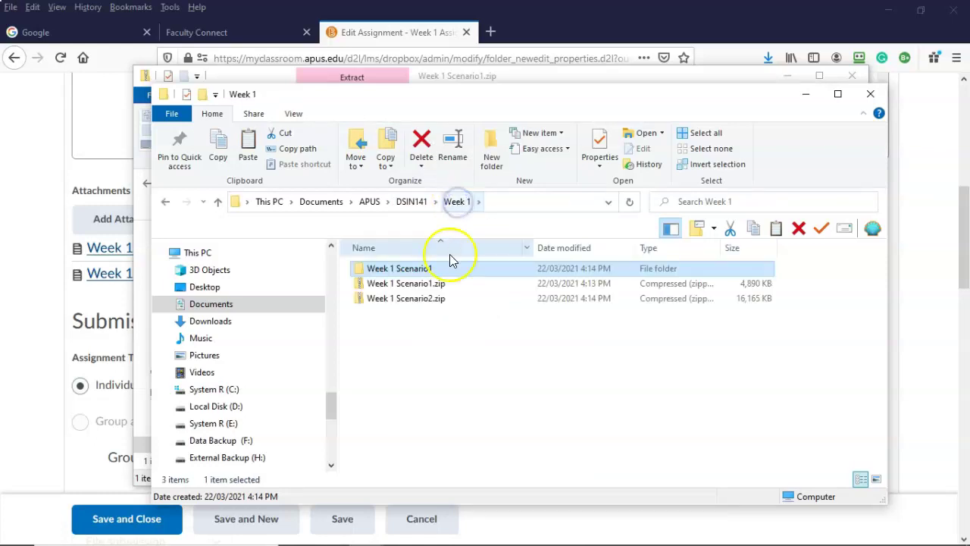
right_click(384, 350)
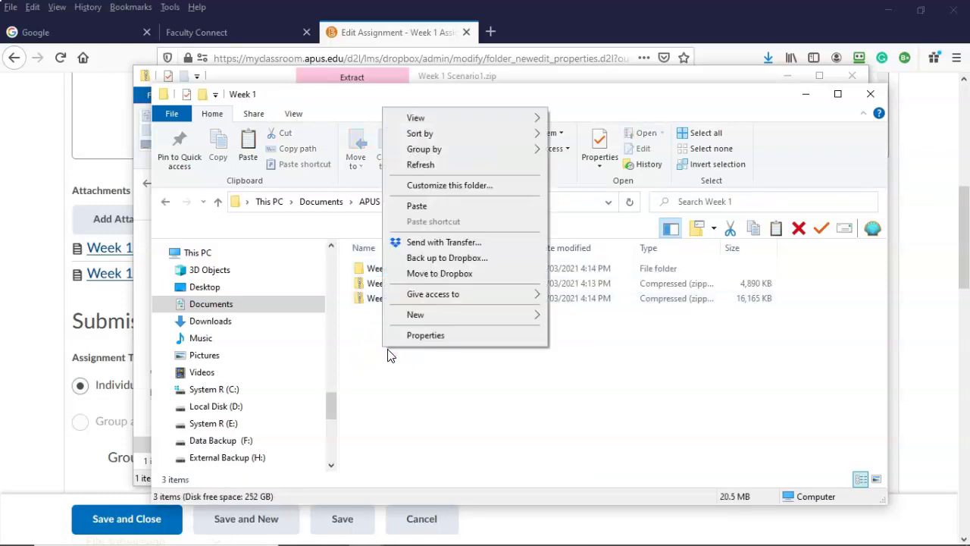
click(417, 206)
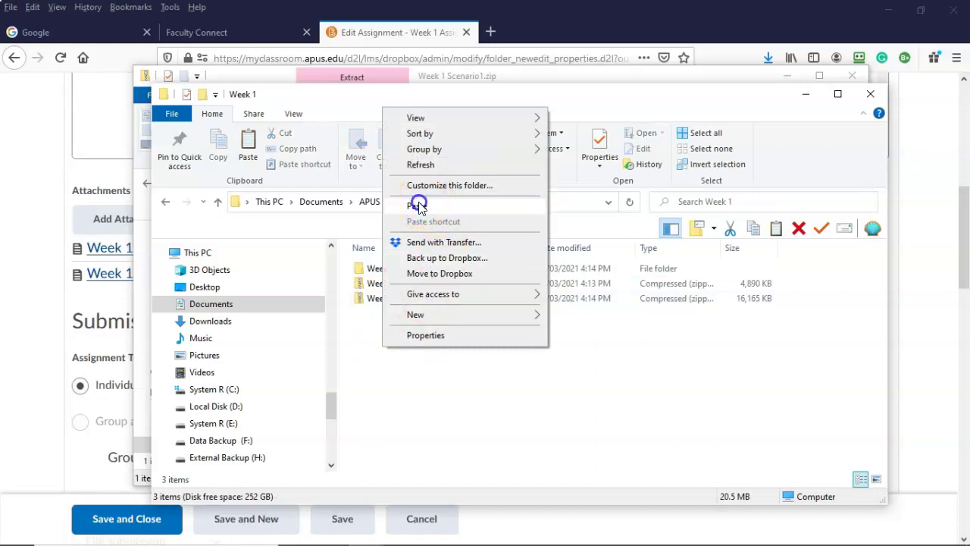
Step: Delete the Week 1 Scenario1 folder and Week 1 Scenario1.zip
click(473, 402)
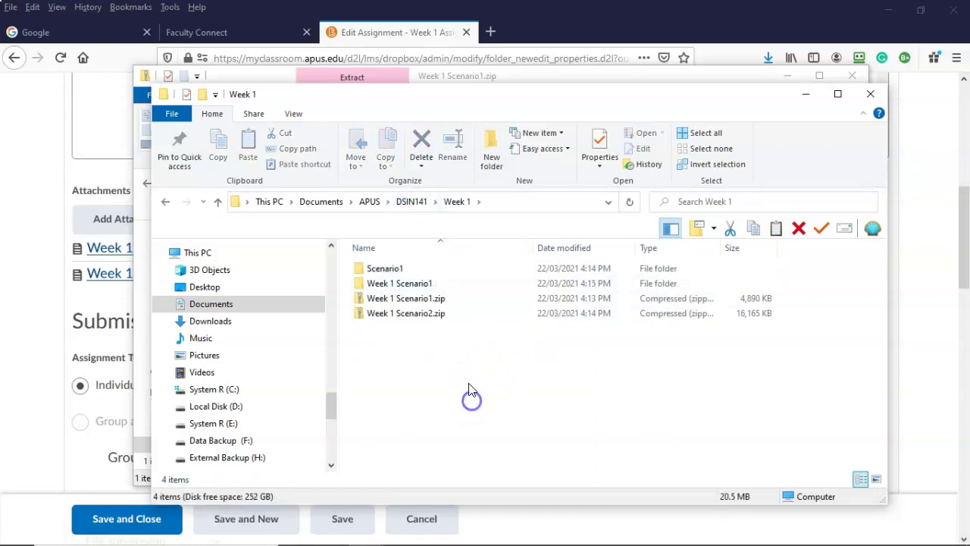
click(417, 283)
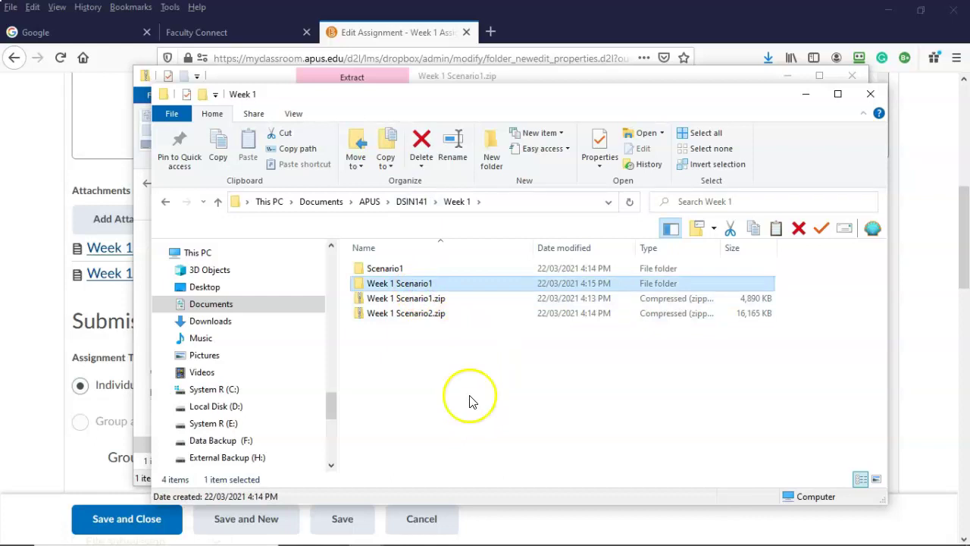
ctrl+click(422, 302)
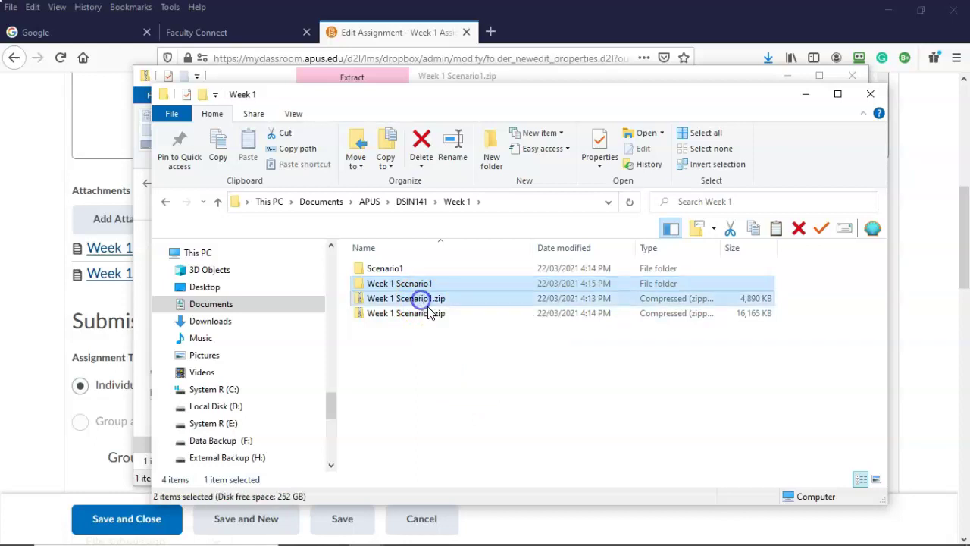
right_click(422, 303)
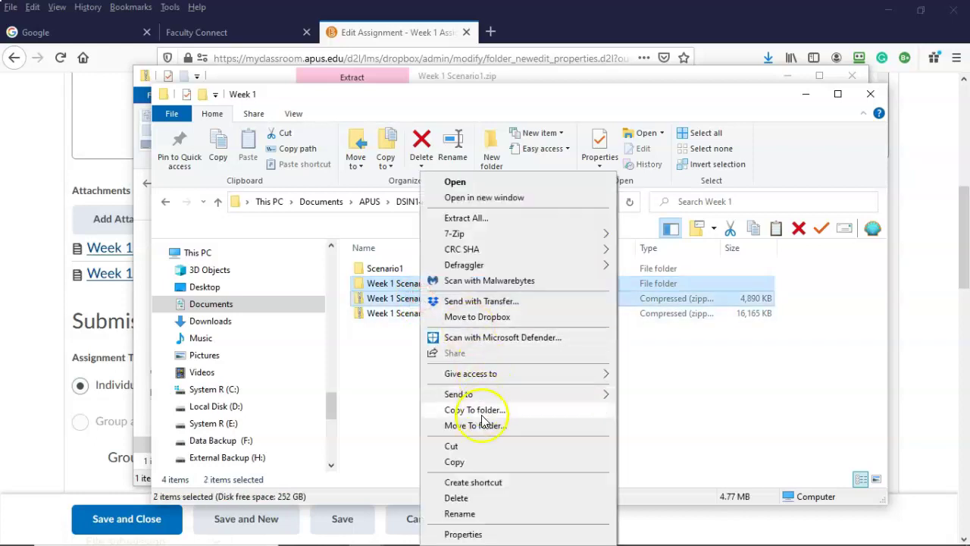
click(458, 499)
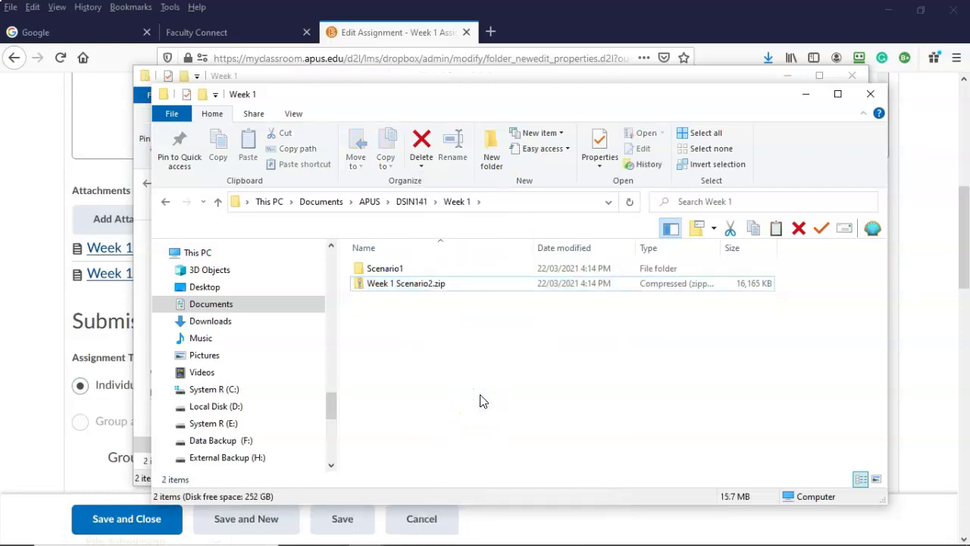
Step: Extract all of Week 1 Scenario2.zip to the suggested folder
click(406, 285)
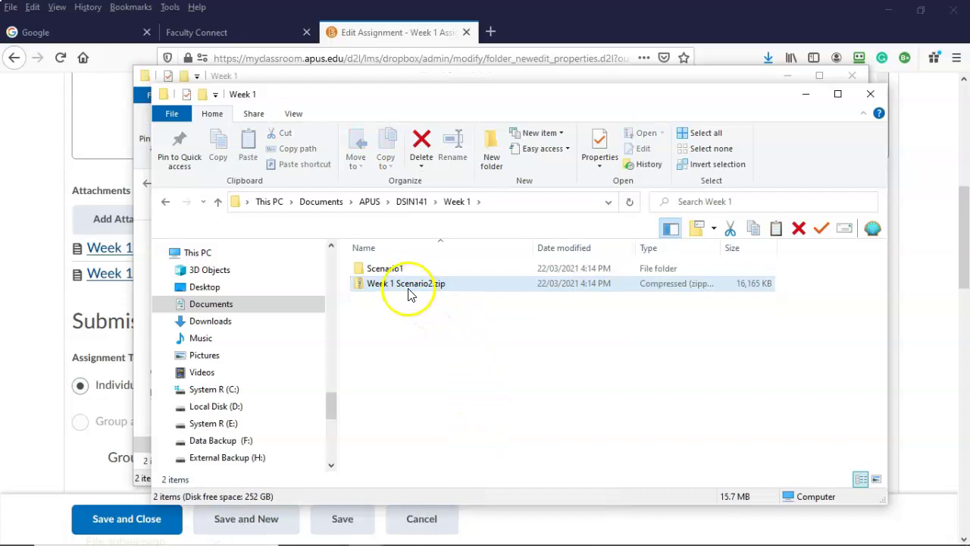
double_click(409, 286)
click(385, 272)
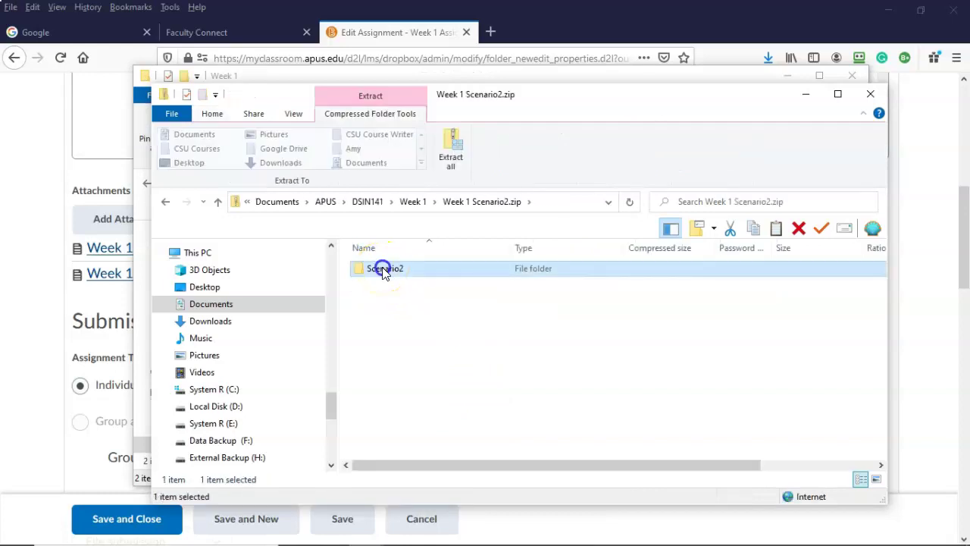
click(451, 155)
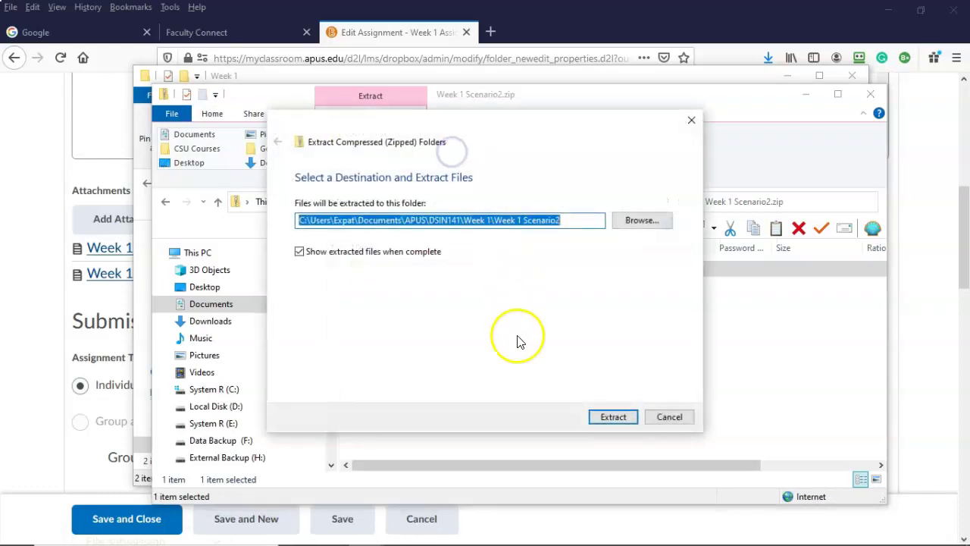
click(614, 417)
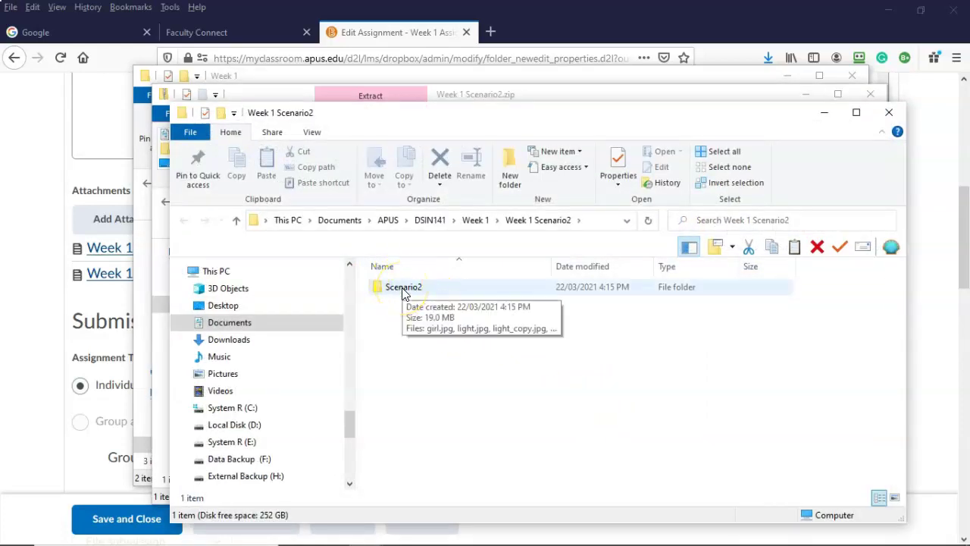
Step: Cut the extracted Scenario2 folder and paste it directly into Week 1
right_click(402, 294)
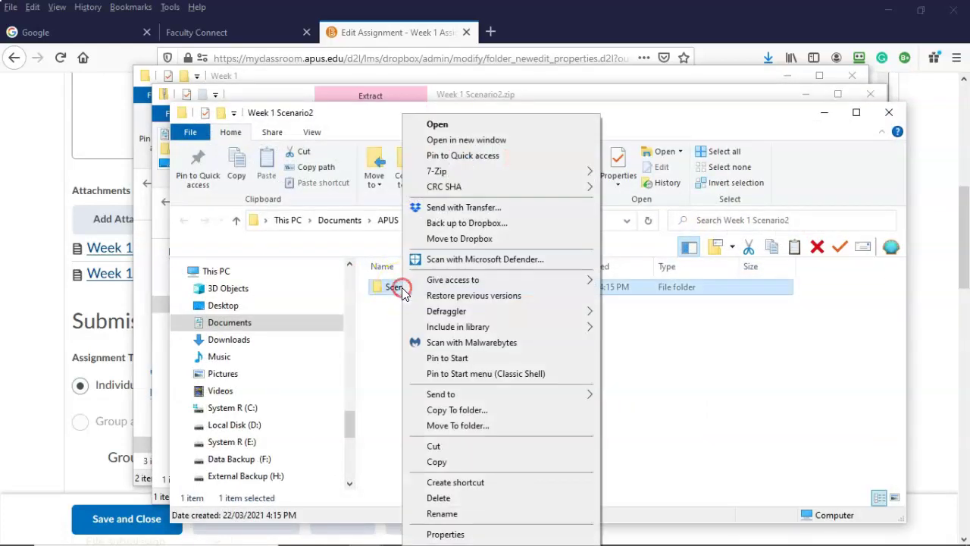
click(433, 447)
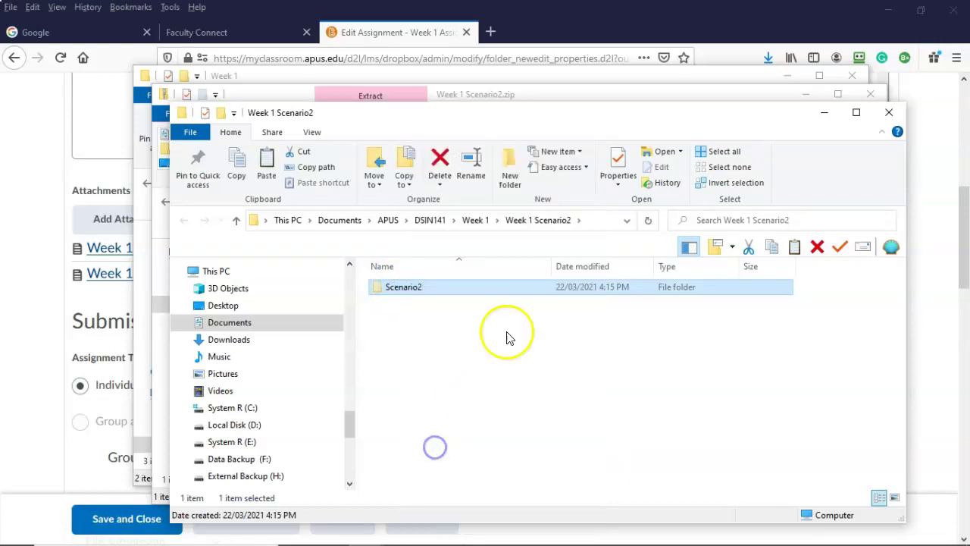
click(476, 222)
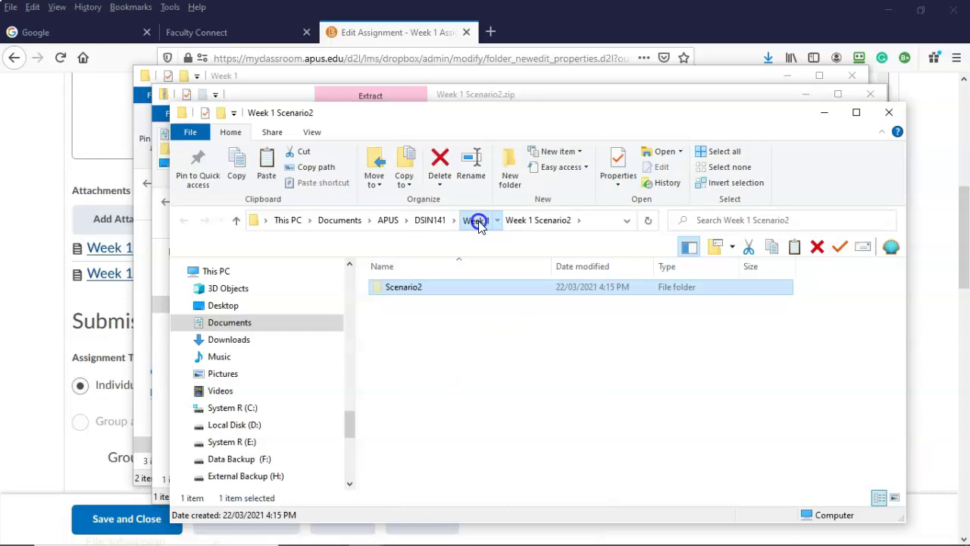
right_click(399, 362)
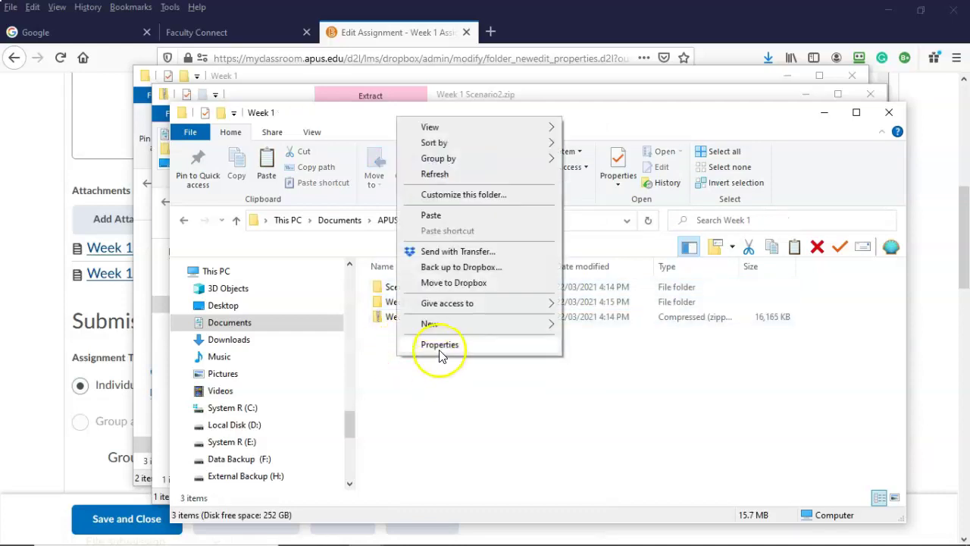
click(431, 215)
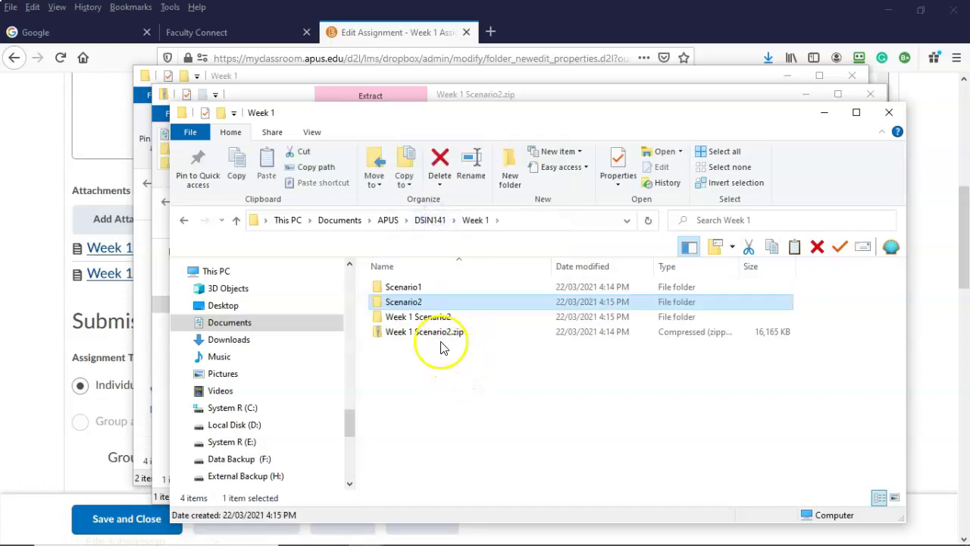
Step: Delete the Week 1 Scenario2 folder and Week 1 Scenario2.zip
click(430, 317)
ctrl+click(427, 334)
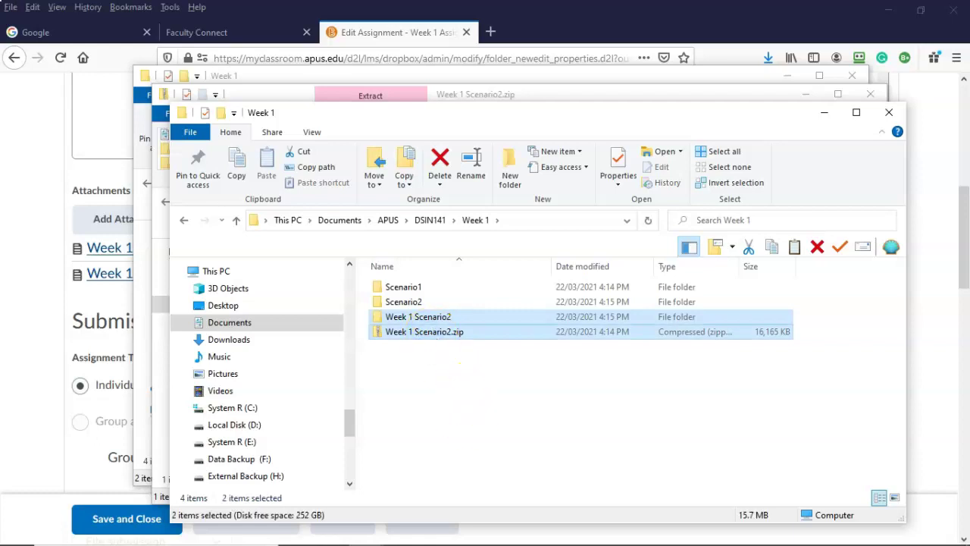
key(Delete)
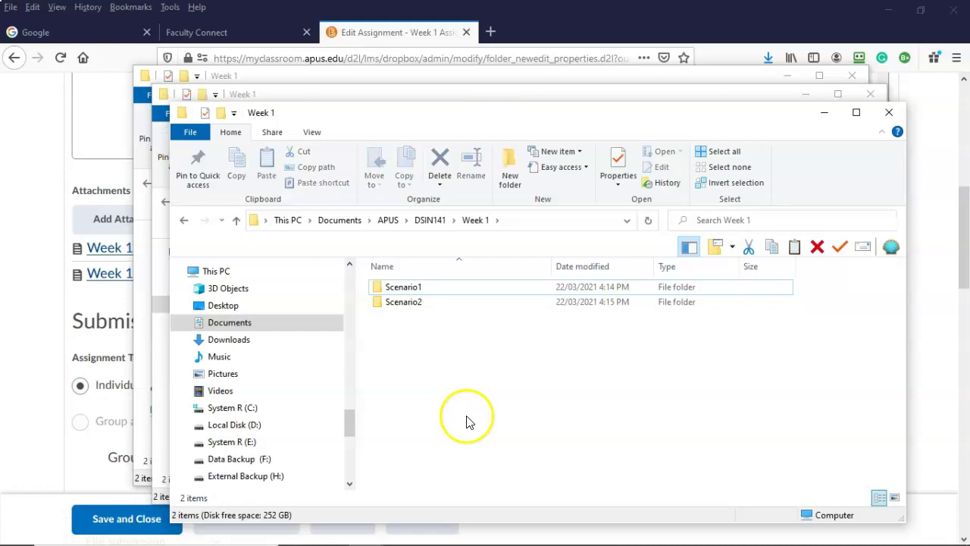
Step: Create a 'Completed assignments' folder in Week 1 and open it
right_click(411, 369)
mouse_move(442, 340)
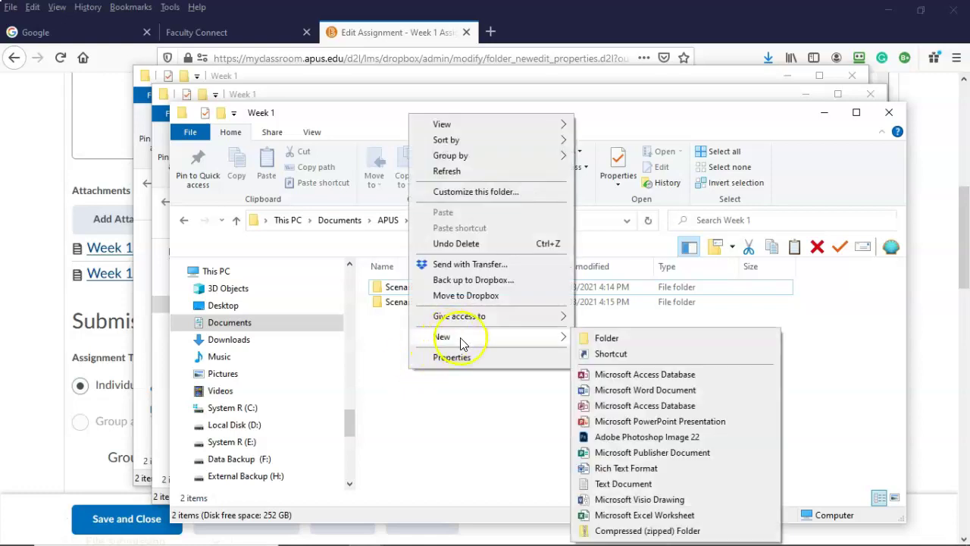
click(607, 339)
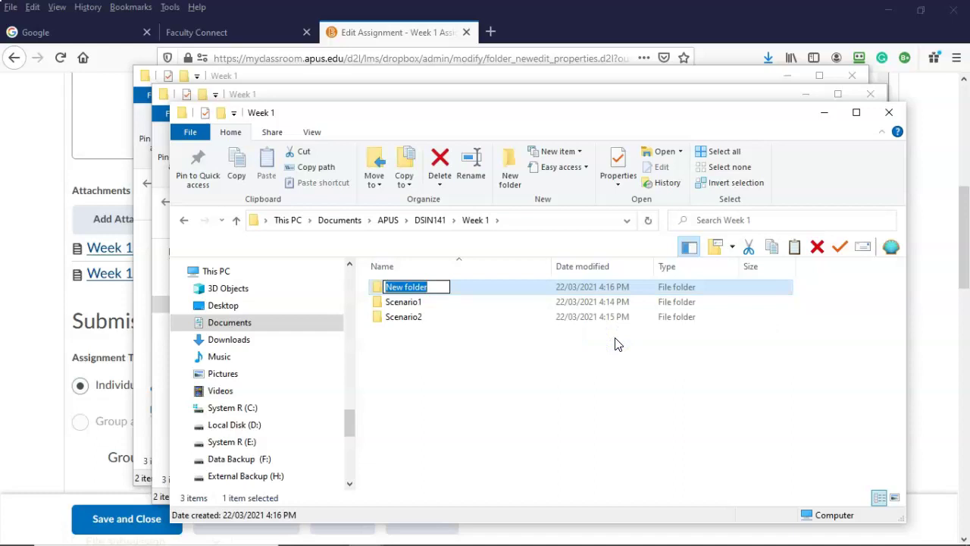
text(Completed assignments)
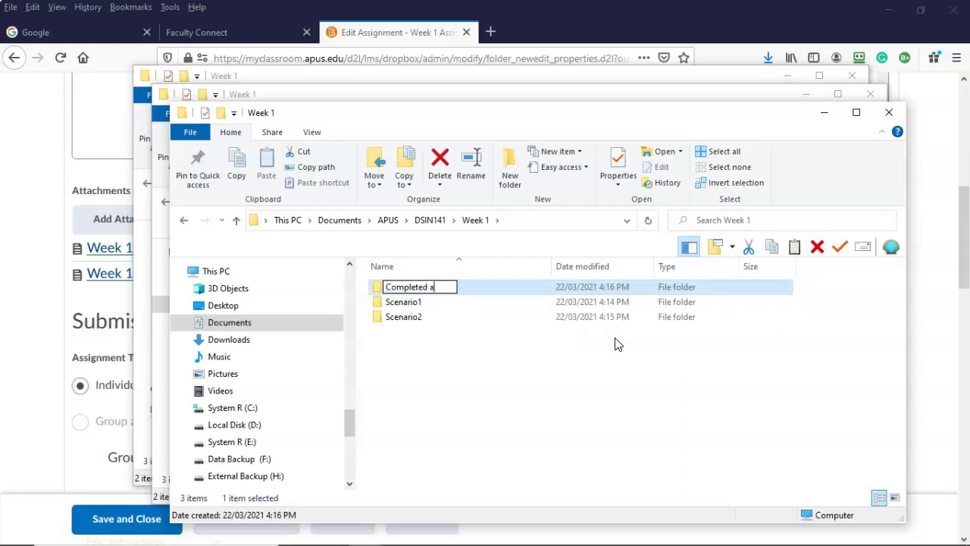
click(461, 378)
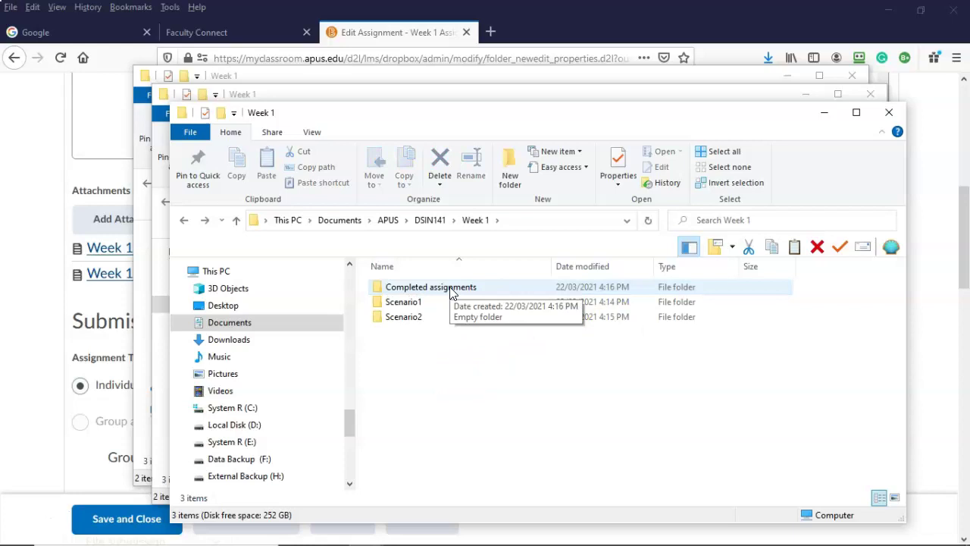
double_click(452, 289)
Step: Inside it, create two new folders named Scenario1 and Scenario2
right_click(395, 322)
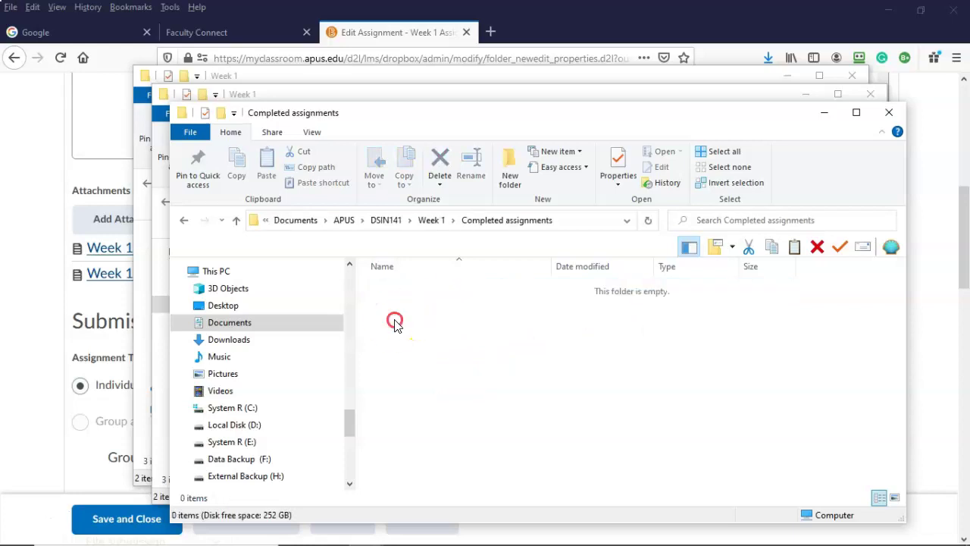
click(448, 292)
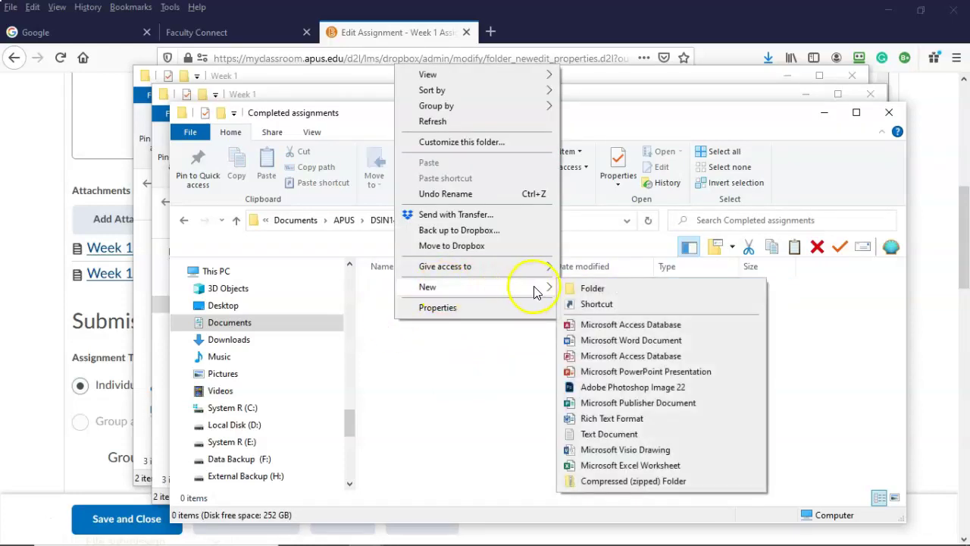
click(584, 286)
text(Scenario1)
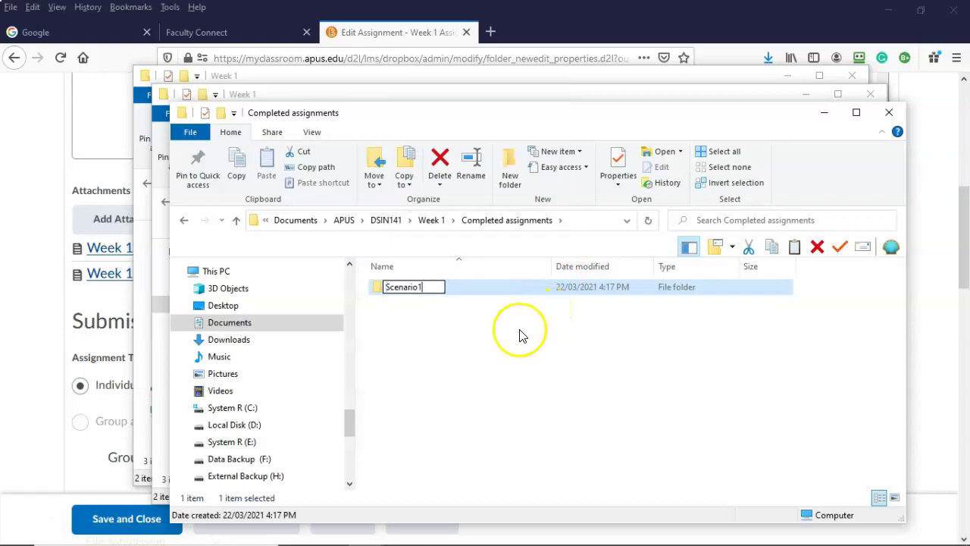
click(480, 357)
right_click(397, 339)
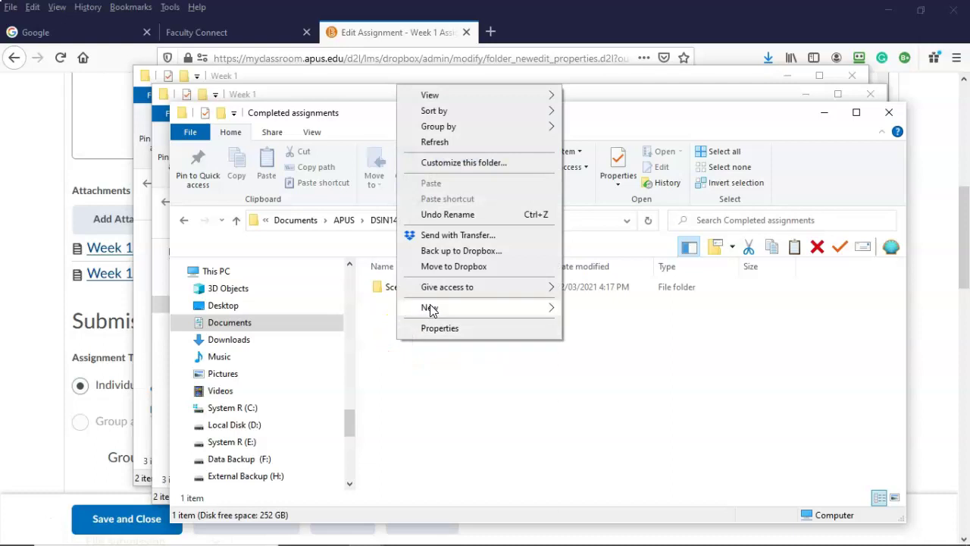
mouse_move(557, 307)
click(591, 308)
text(Scenario2)
click(472, 381)
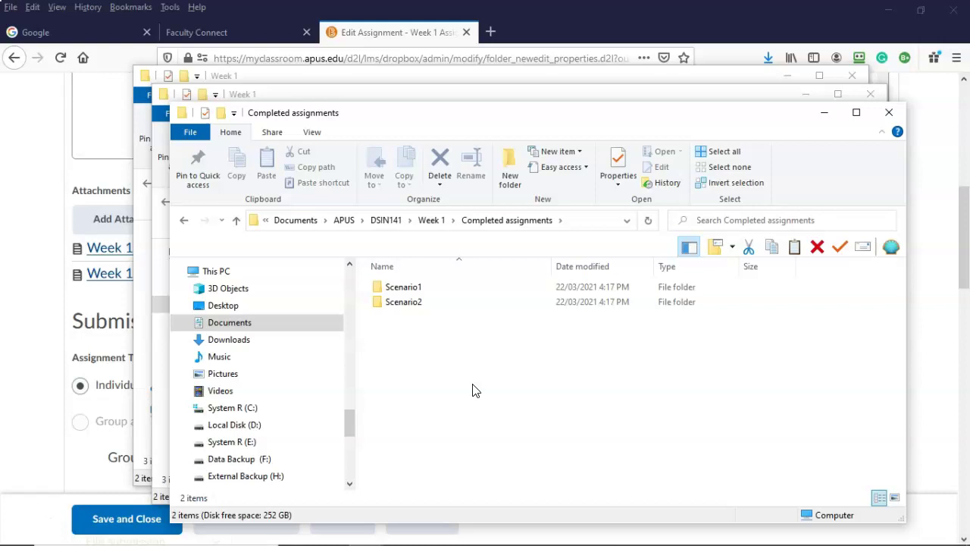
Step: Close the Completed assignments and both Week 1 Explorer windows
click(893, 112)
click(871, 94)
click(852, 75)
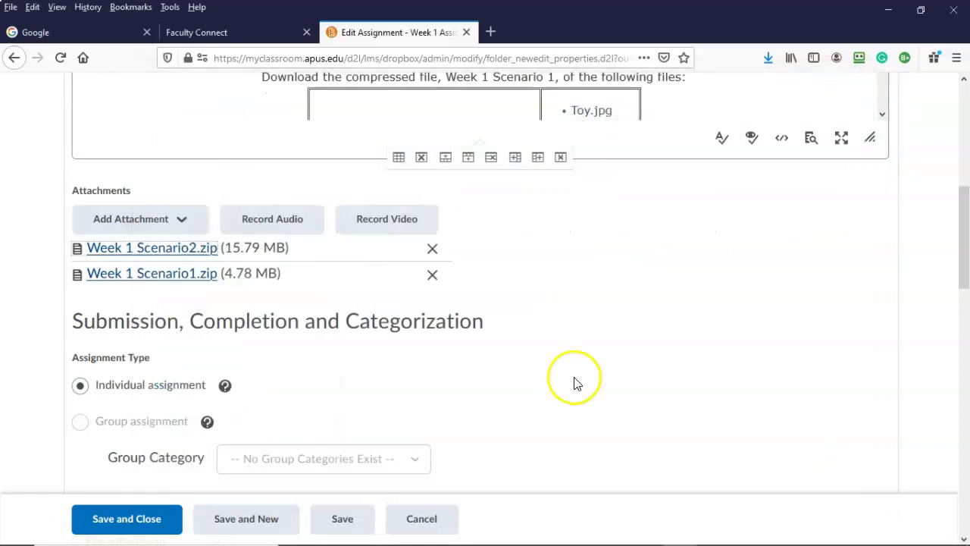
Step: Search 'photo' and run Adobe Photoshop 2021 as administrator
mouse_move(682, 534)
click(173, 531)
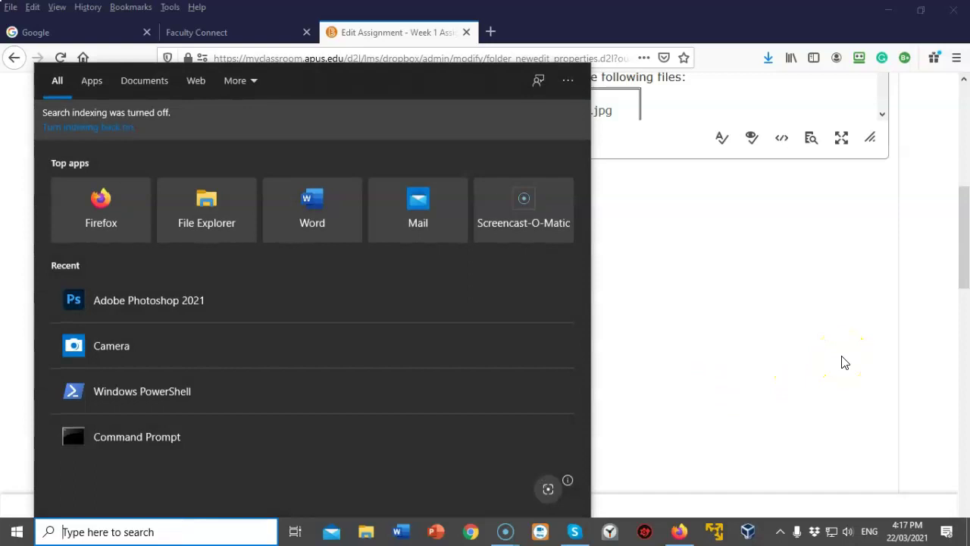
text(photo)
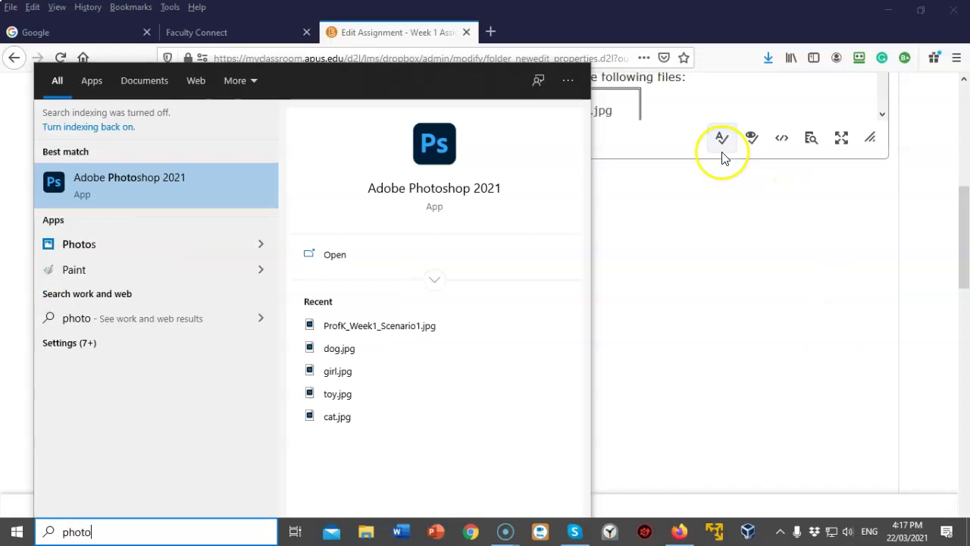
right_click(139, 183)
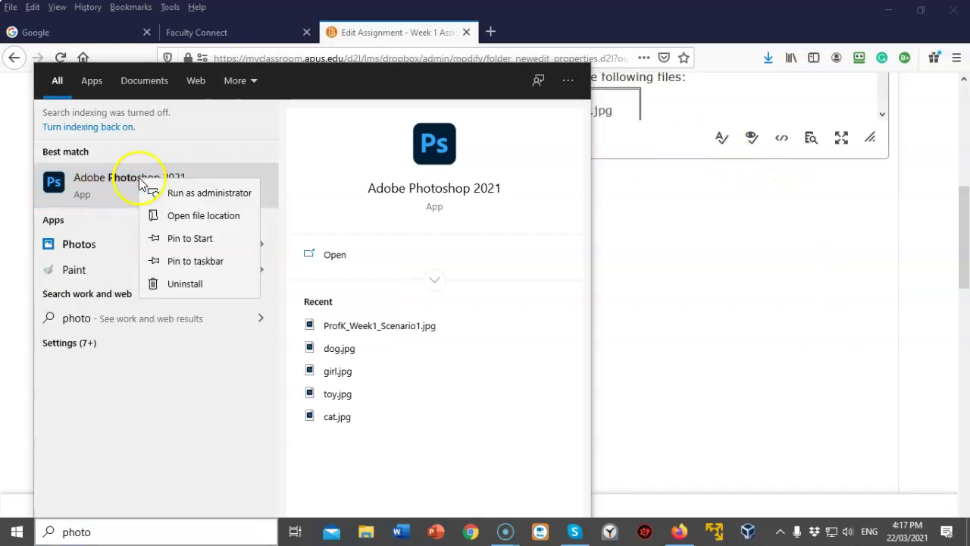
click(186, 194)
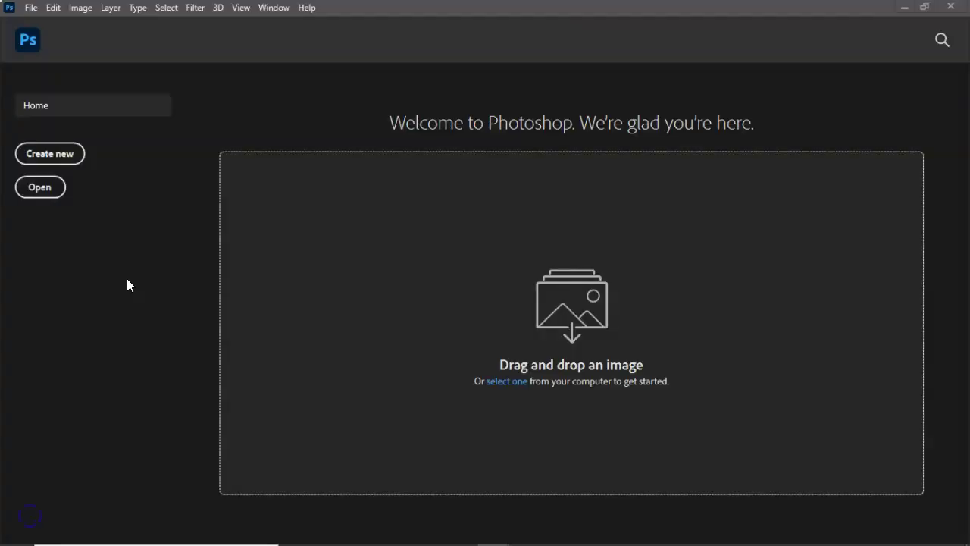
Step: Bring the Firefox assignment page to the front
mouse_move(622, 530)
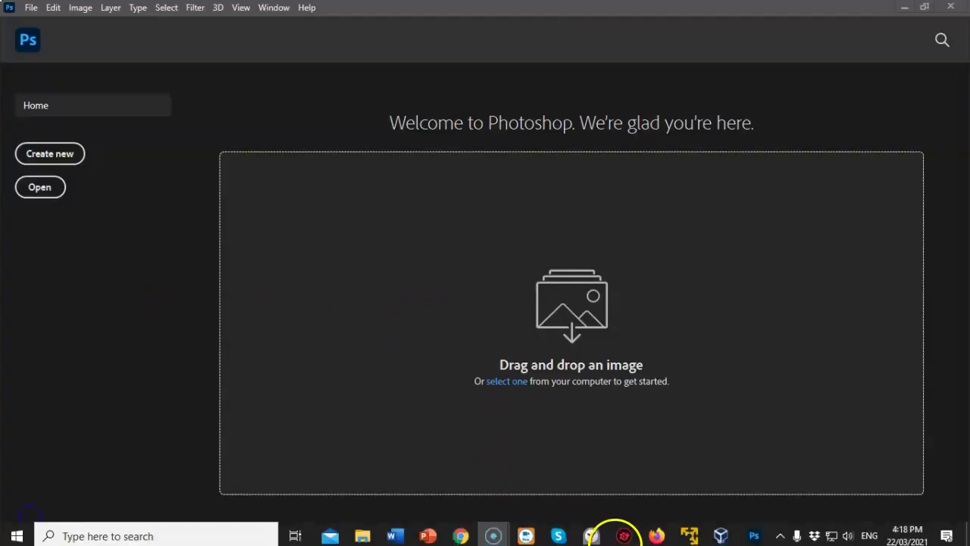
mouse_move(656, 530)
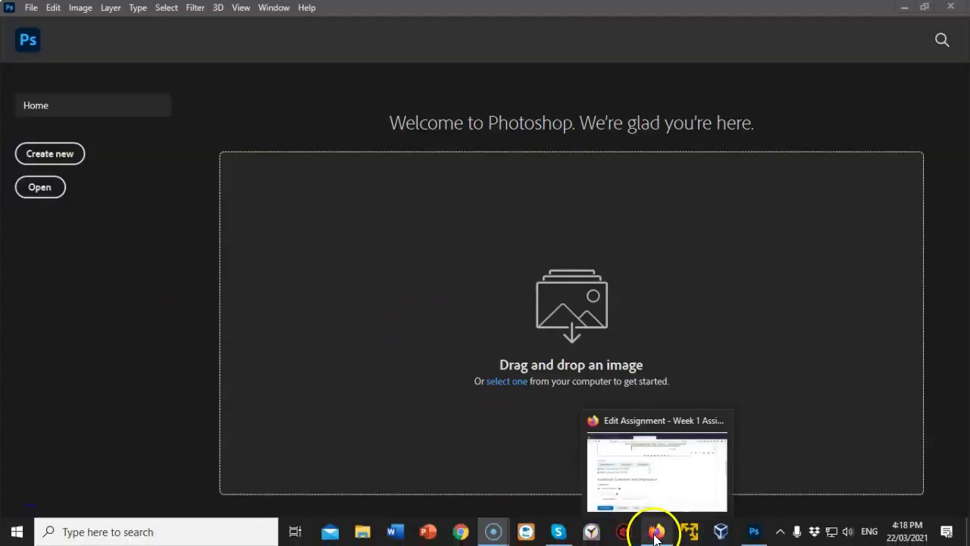
click(629, 474)
click(841, 142)
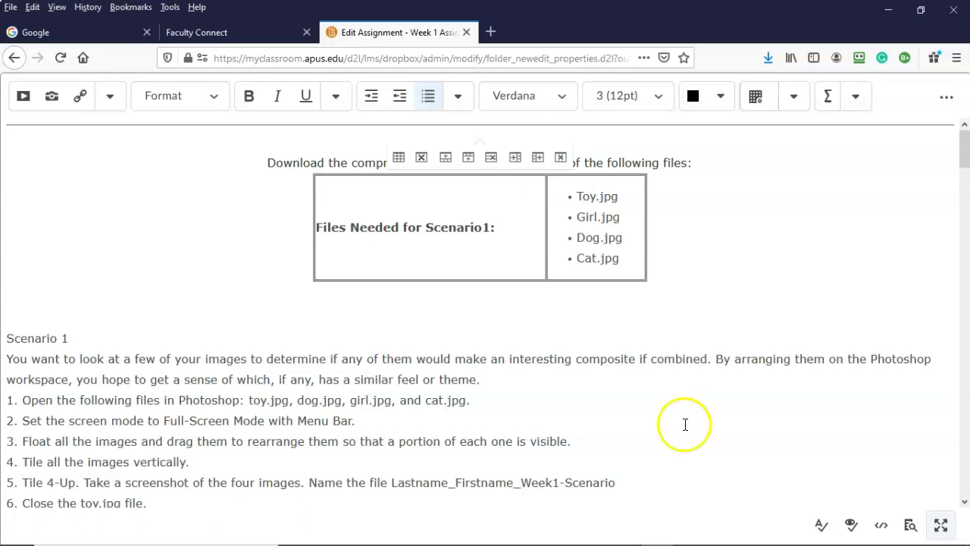
click(26, 518)
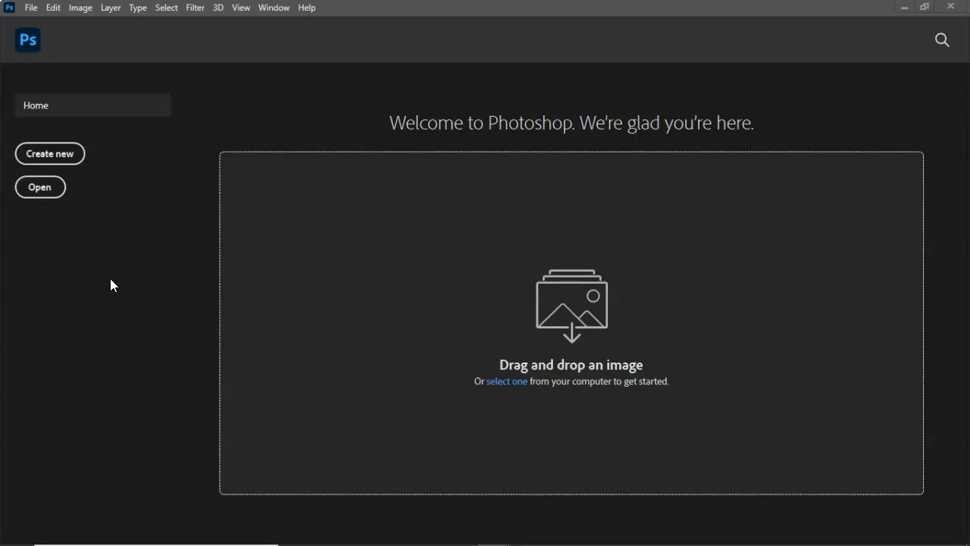
Step: Open cat.jpg from Documents\APUS\DSIN141\Week 1\Scenario1
click(31, 9)
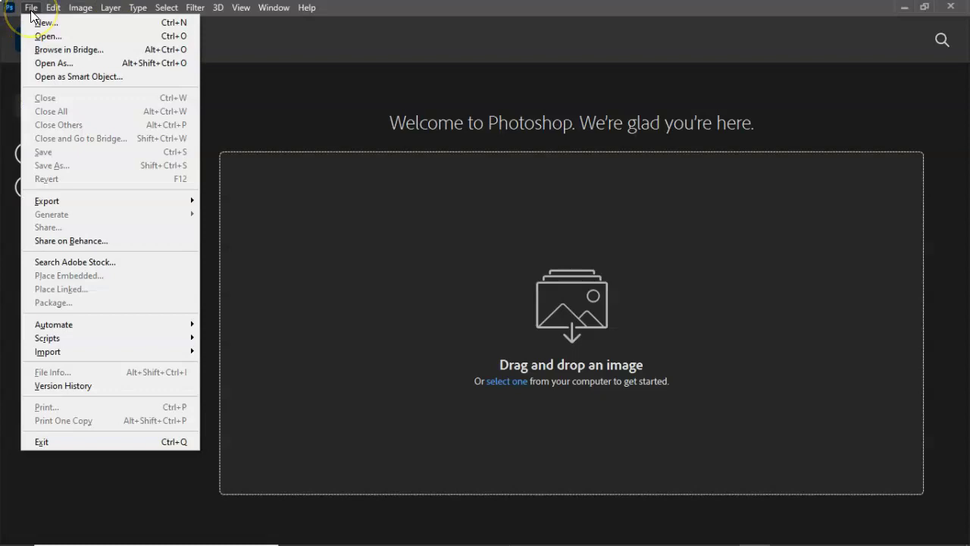
click(37, 36)
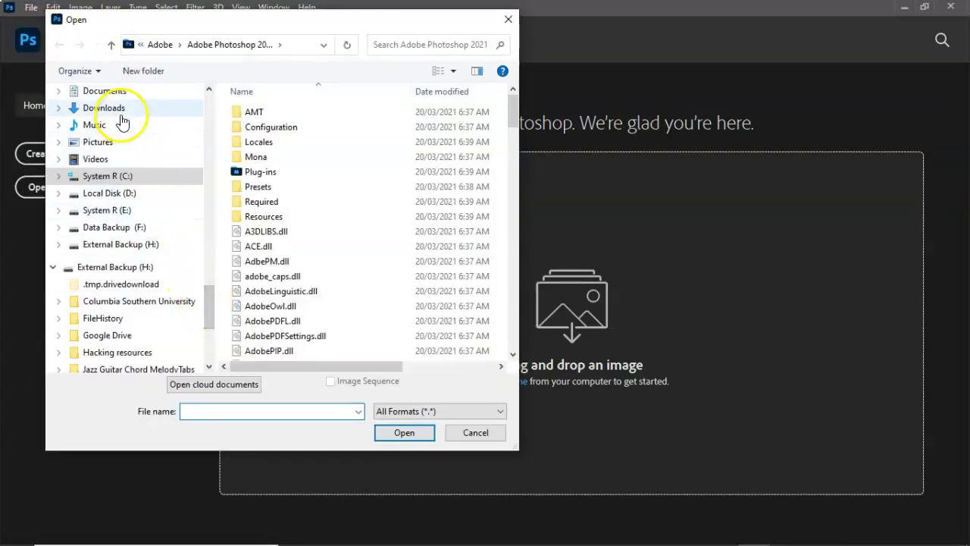
click(116, 93)
double_click(256, 127)
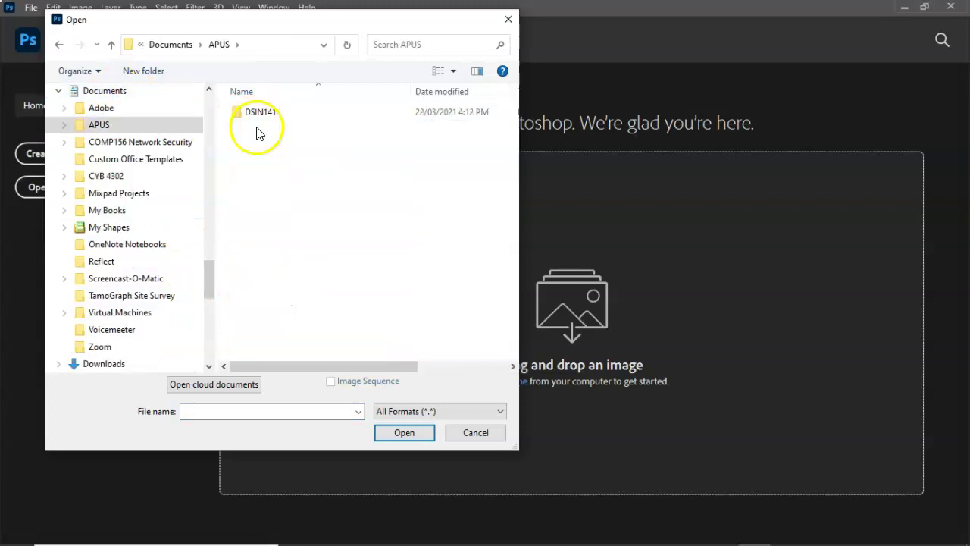
click(260, 117)
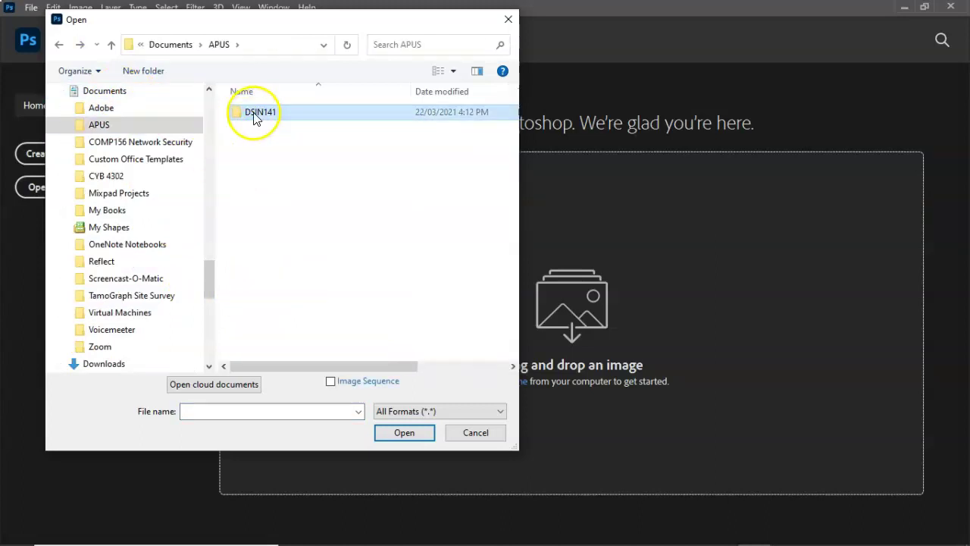
double_click(256, 117)
double_click(256, 117)
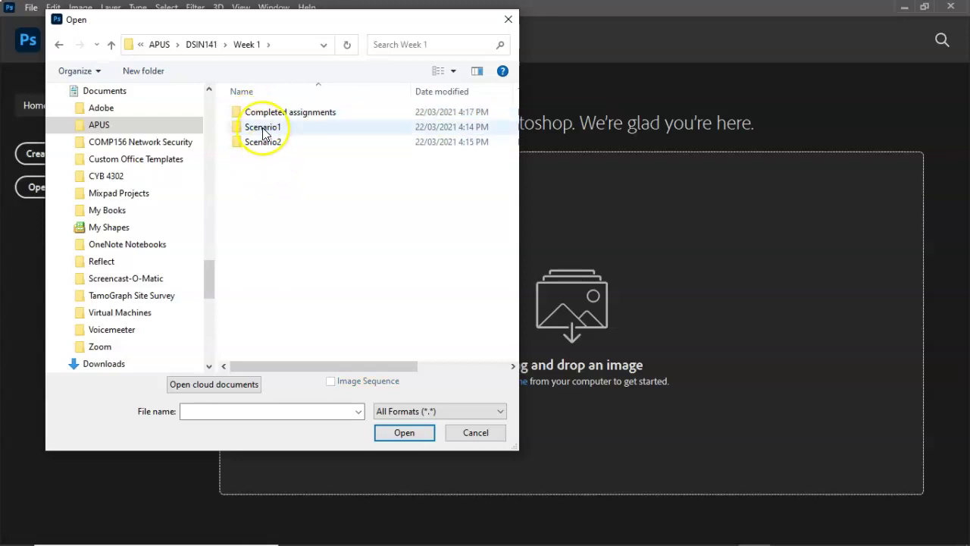
double_click(265, 129)
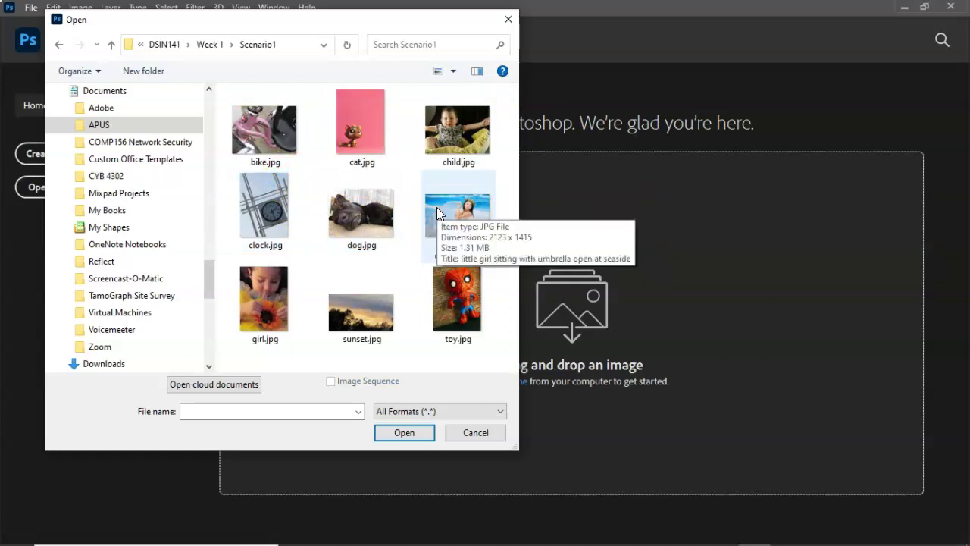
double_click(360, 118)
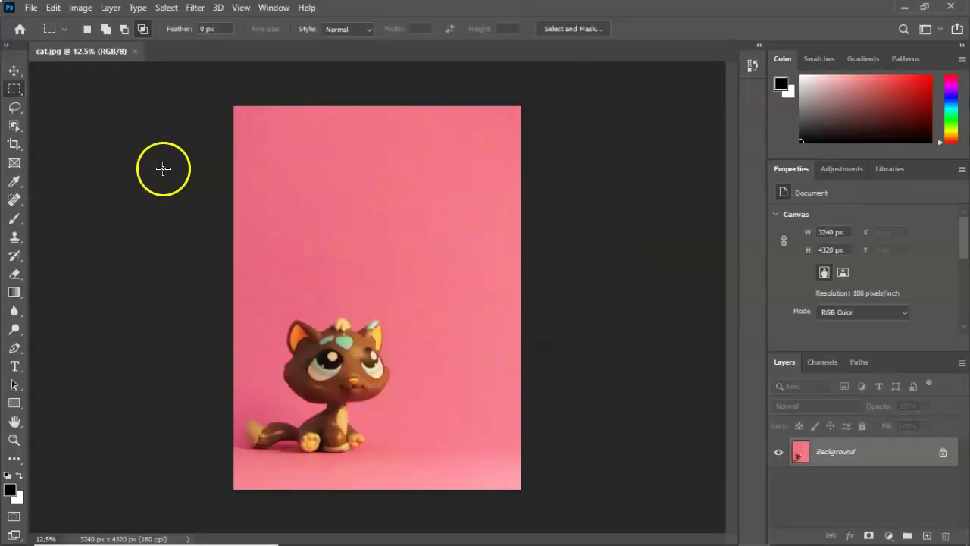
Step: Open girl.jpg, dog.jpg and toy.jpg from Scenario1 as separate documents
click(37, 13)
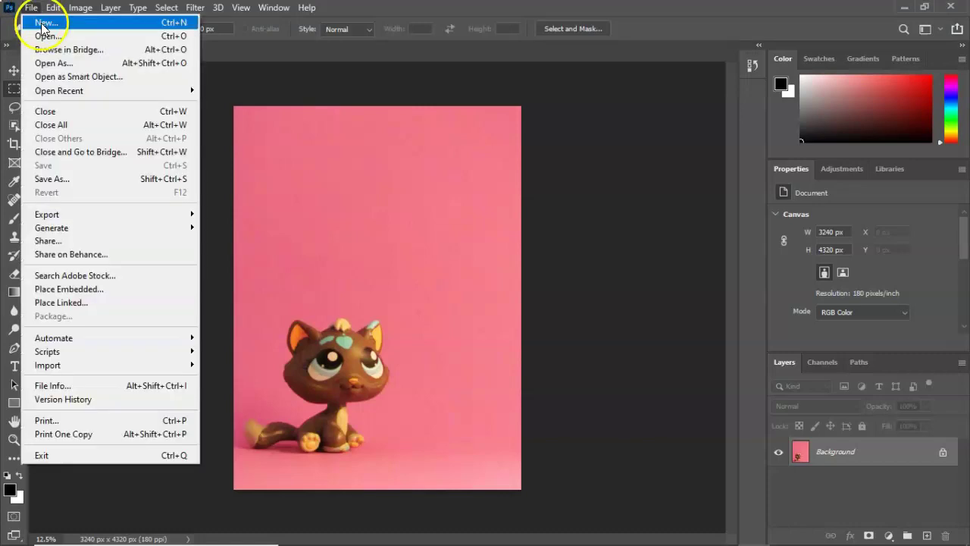
click(42, 44)
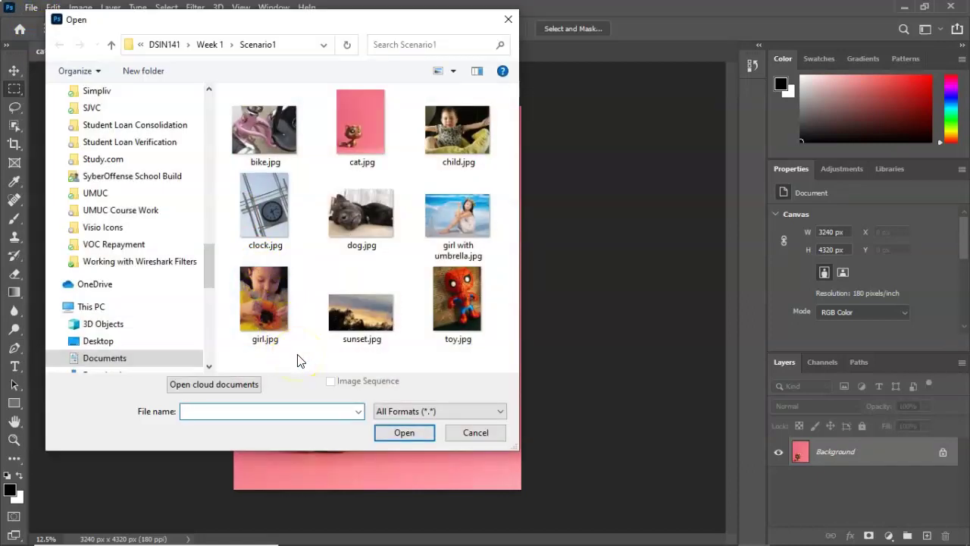
click(275, 310)
double_click(263, 292)
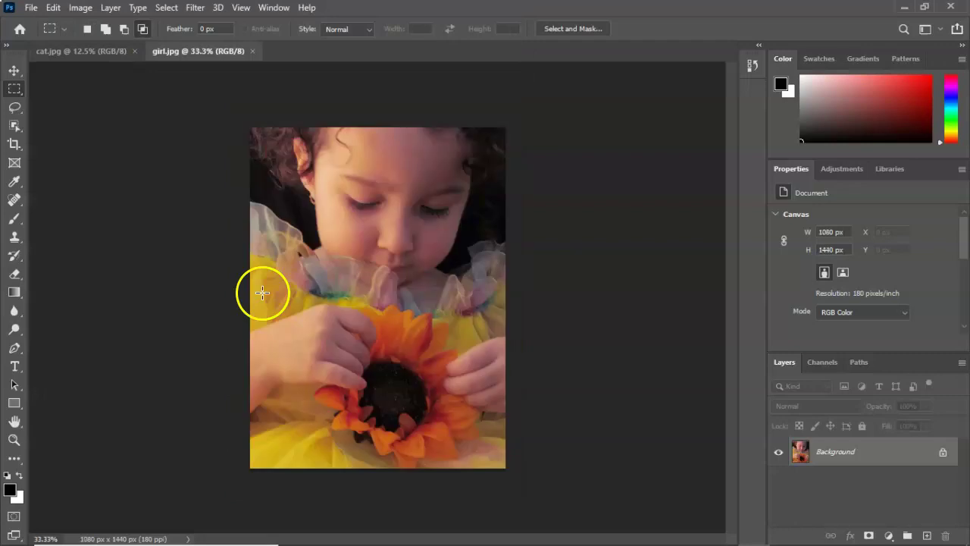
click(31, 9)
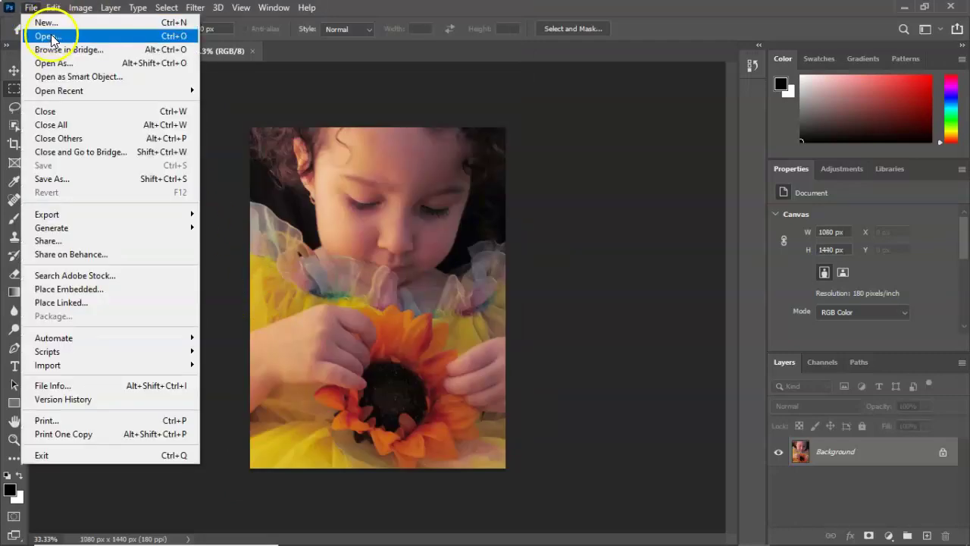
click(48, 38)
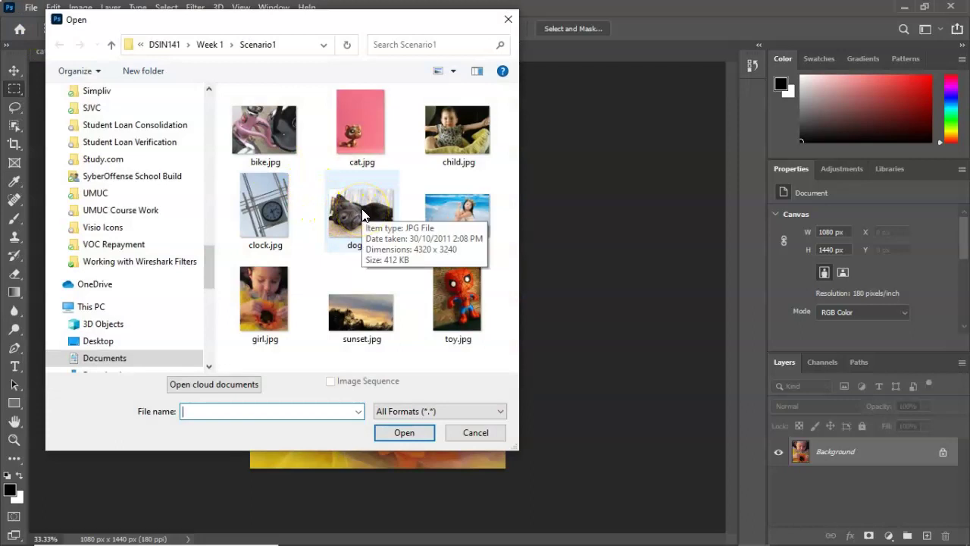
double_click(362, 216)
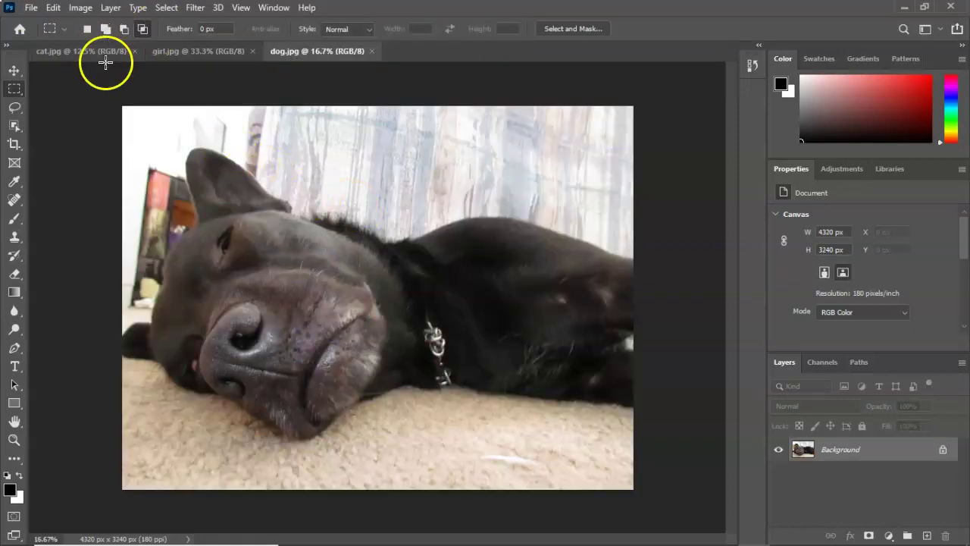
click(32, 8)
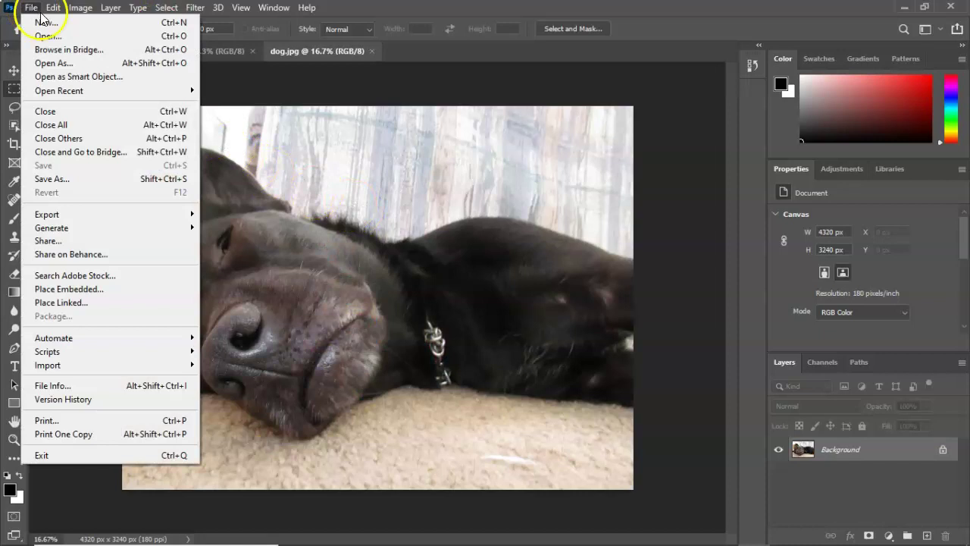
click(47, 35)
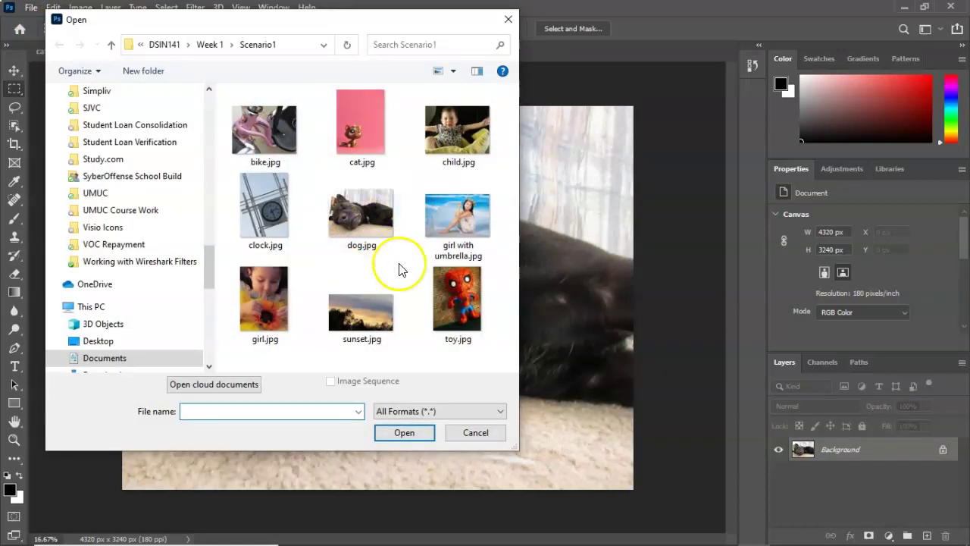
click(460, 299)
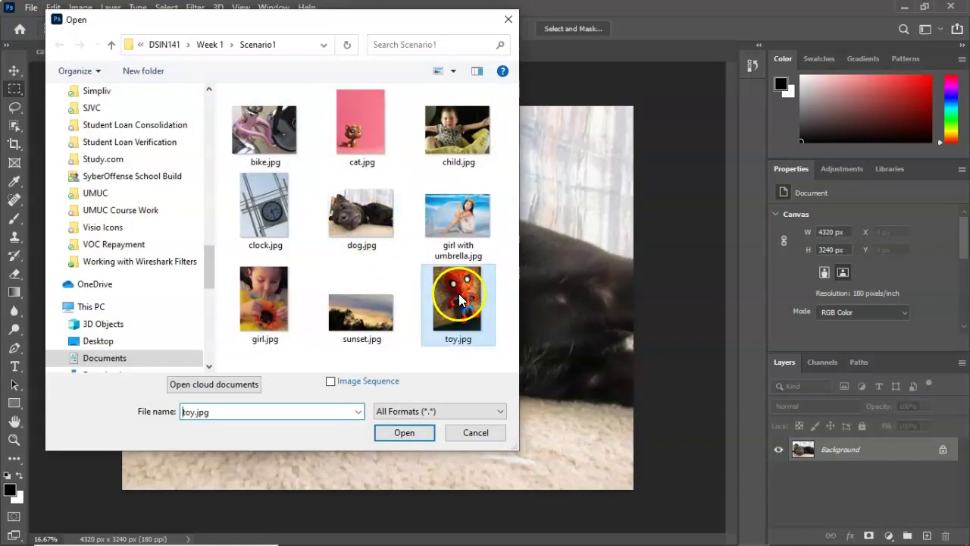
double_click(459, 300)
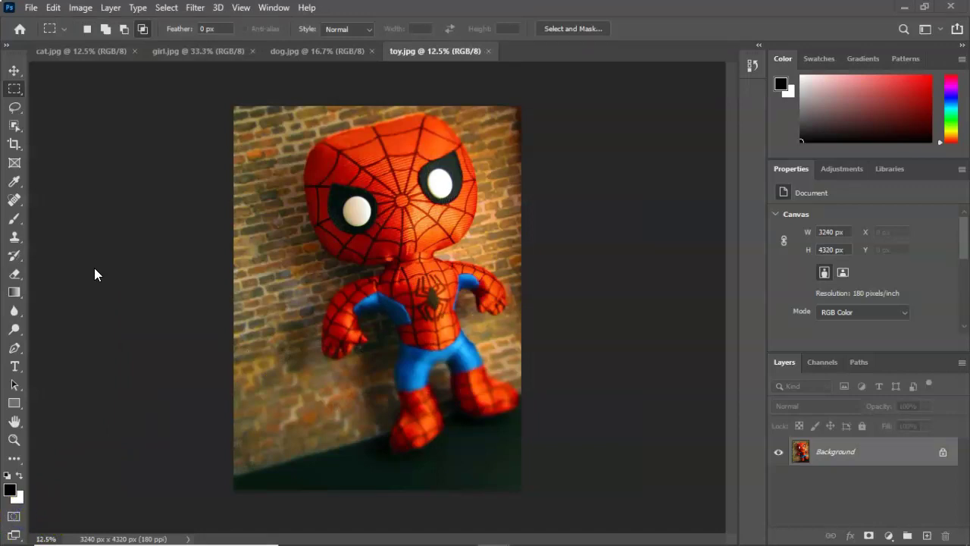
Step: Look through the cat, girl, dog and toy document tabs in turn
click(79, 52)
click(191, 50)
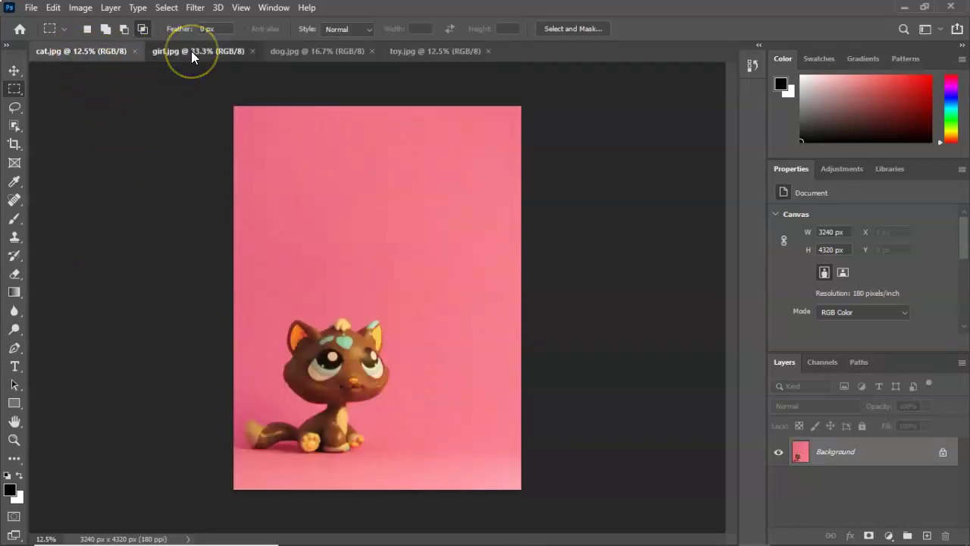
click(310, 52)
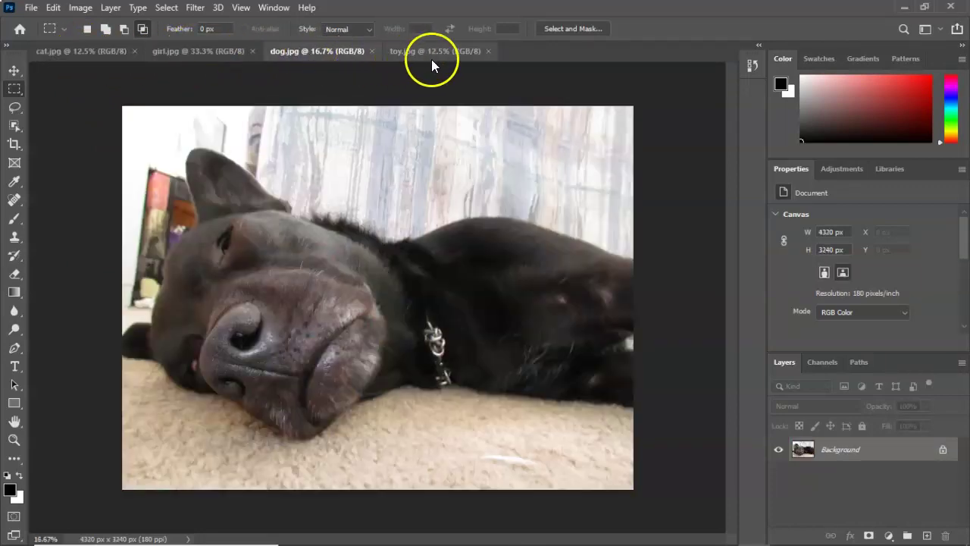
click(437, 50)
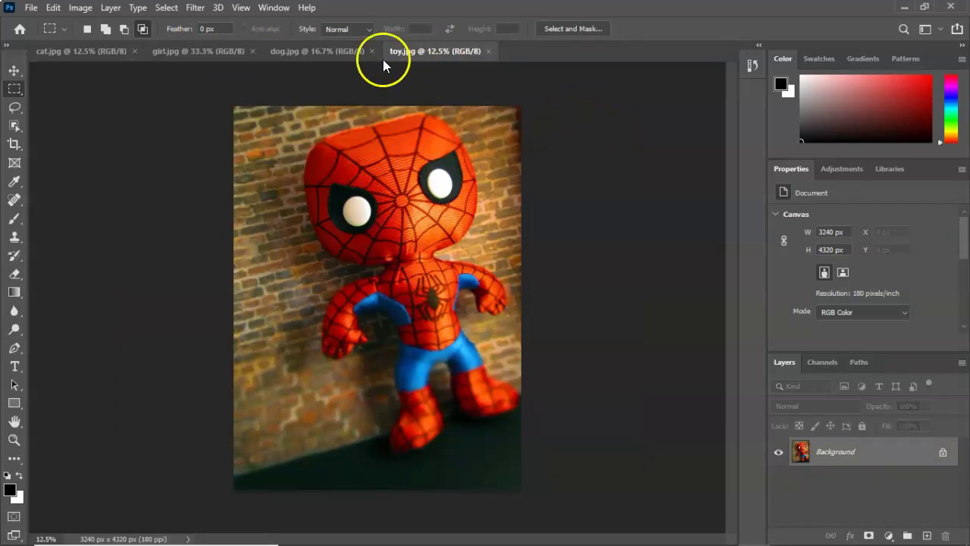
Step: Set View > Screen Mode to Full Screen Mode With Menu Bar
click(241, 8)
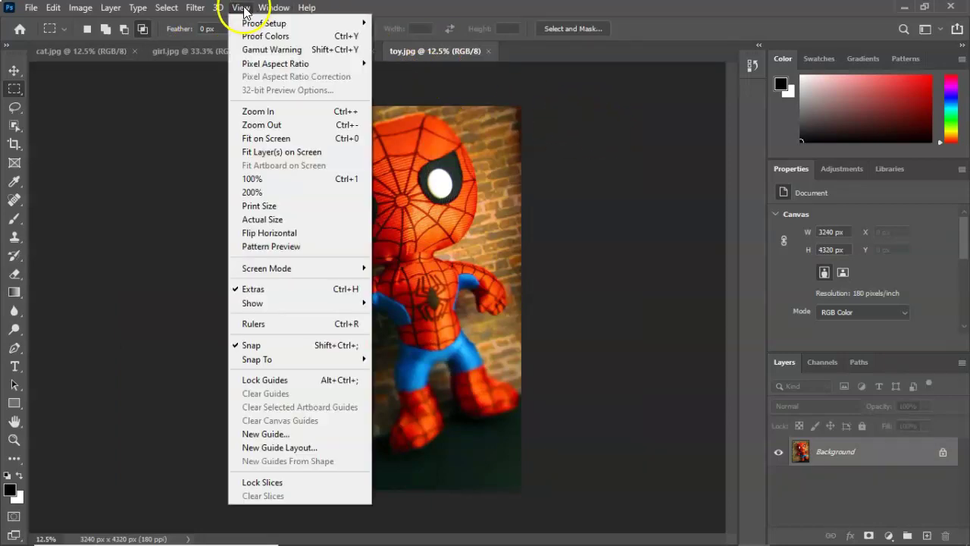
click(289, 268)
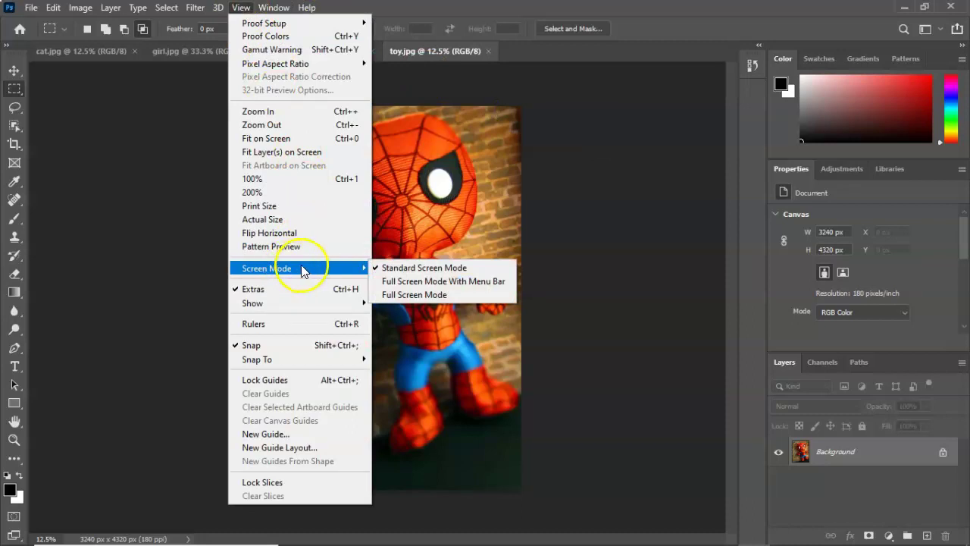
click(418, 283)
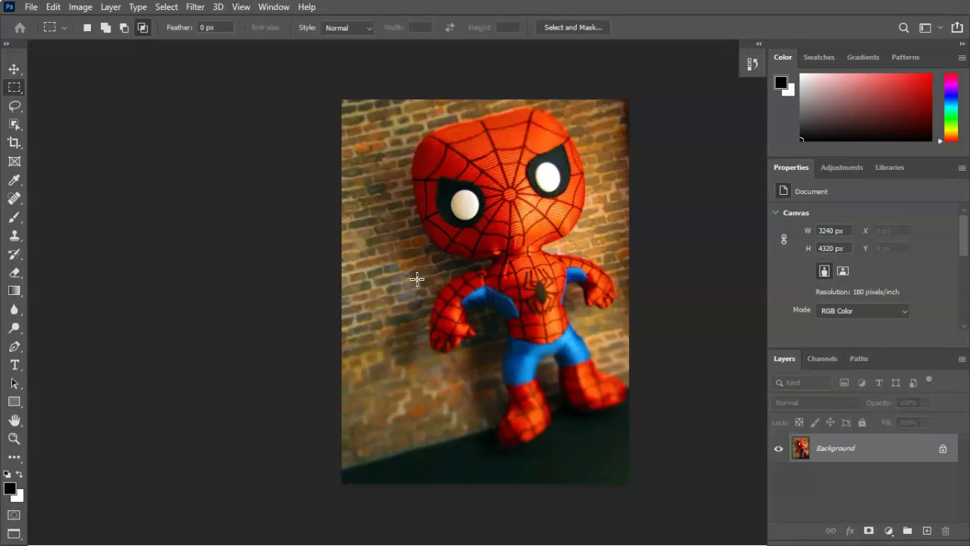
click(241, 8)
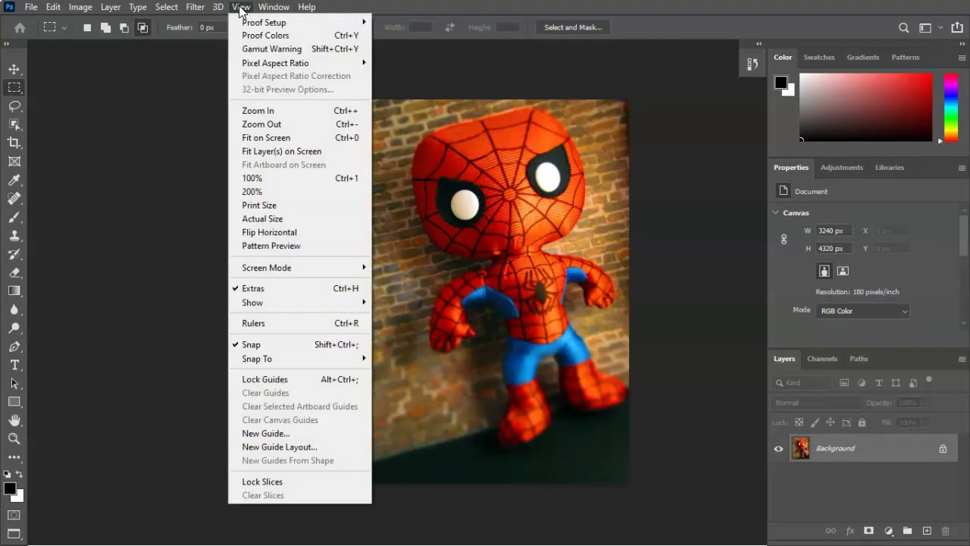
mouse_move(300, 269)
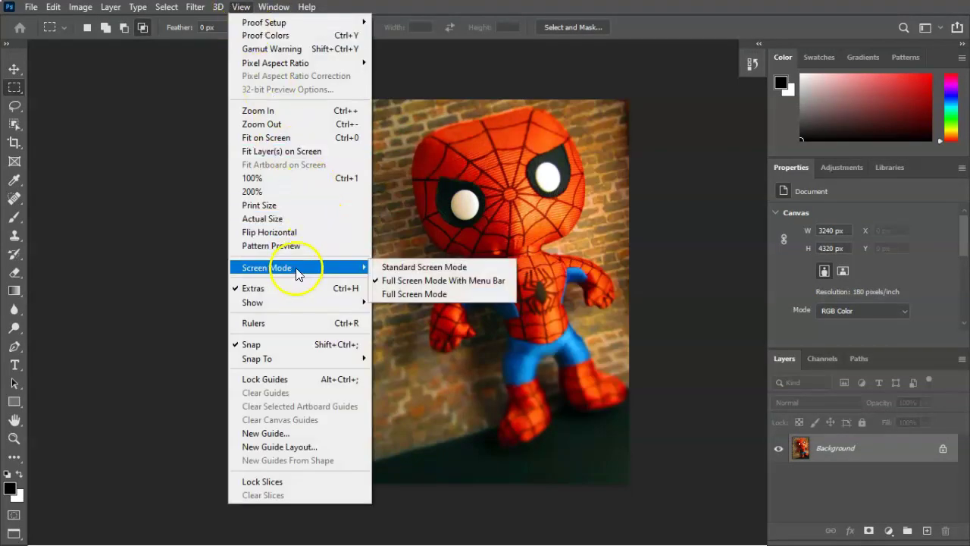
Step: Confirm Full Screen Mode With Menu Bar, leaving toy.jpg in front in Photoshop
click(449, 287)
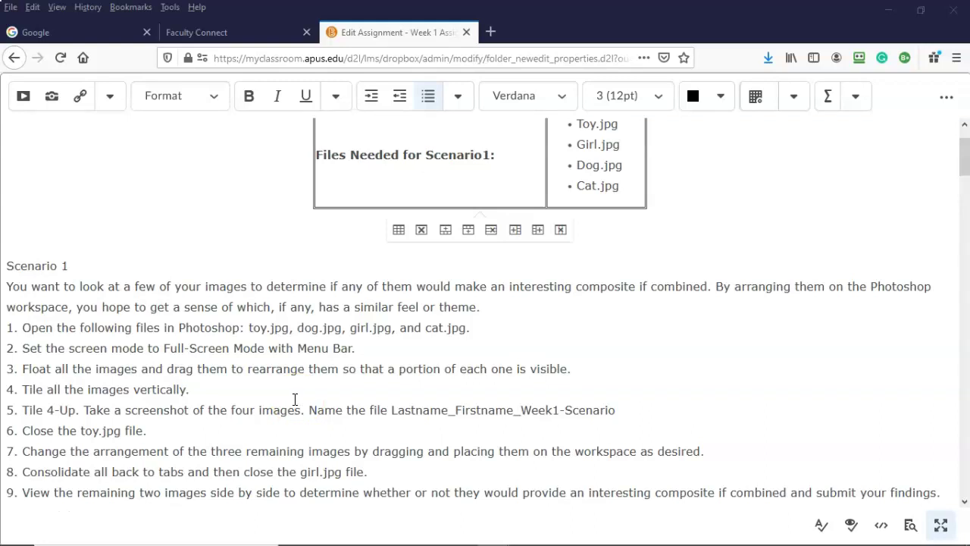
click(97, 486)
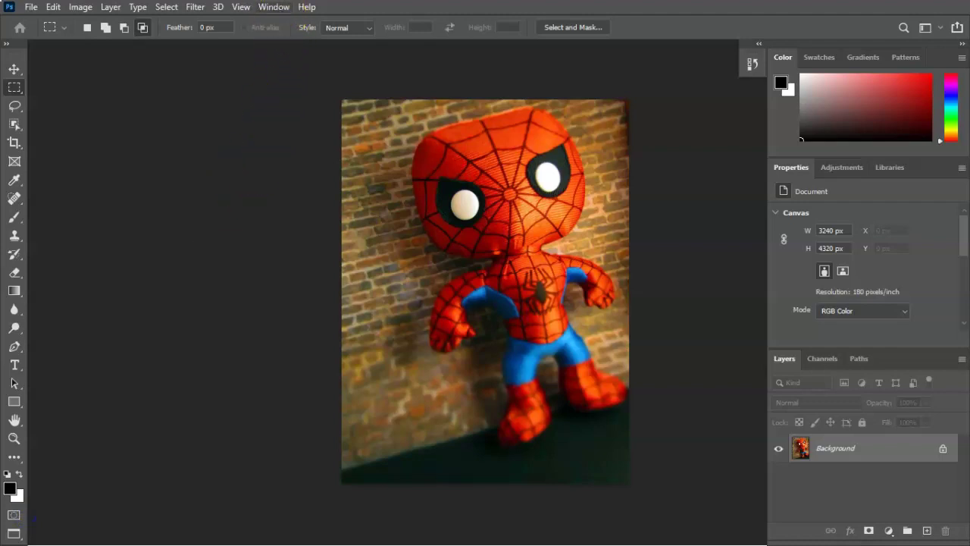
Step: Float all four open images in their own separate windows with Float All in Windows
click(273, 7)
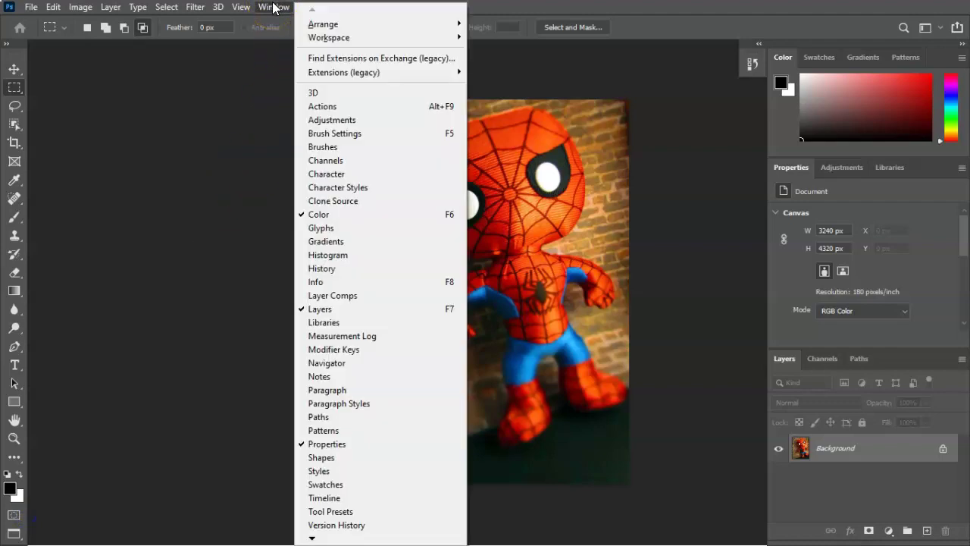
click(321, 24)
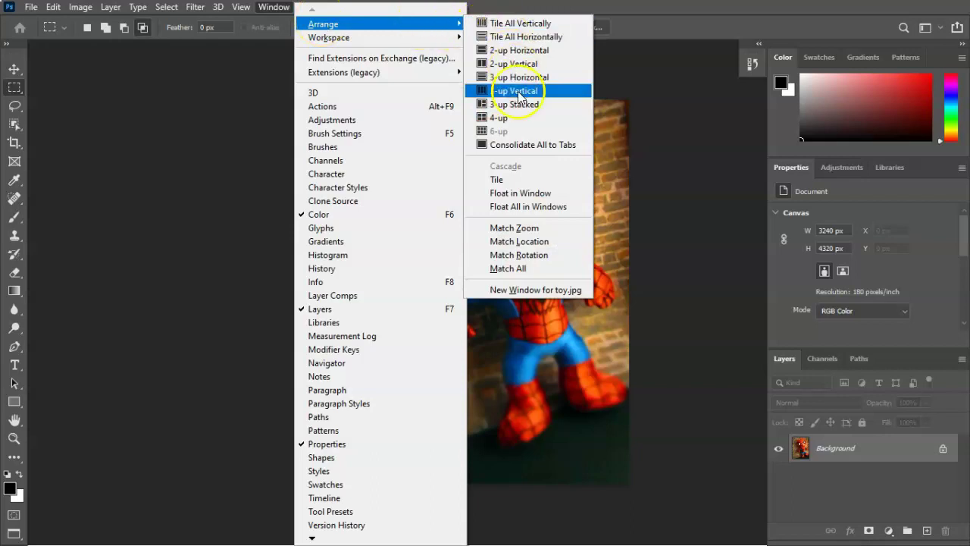
click(529, 211)
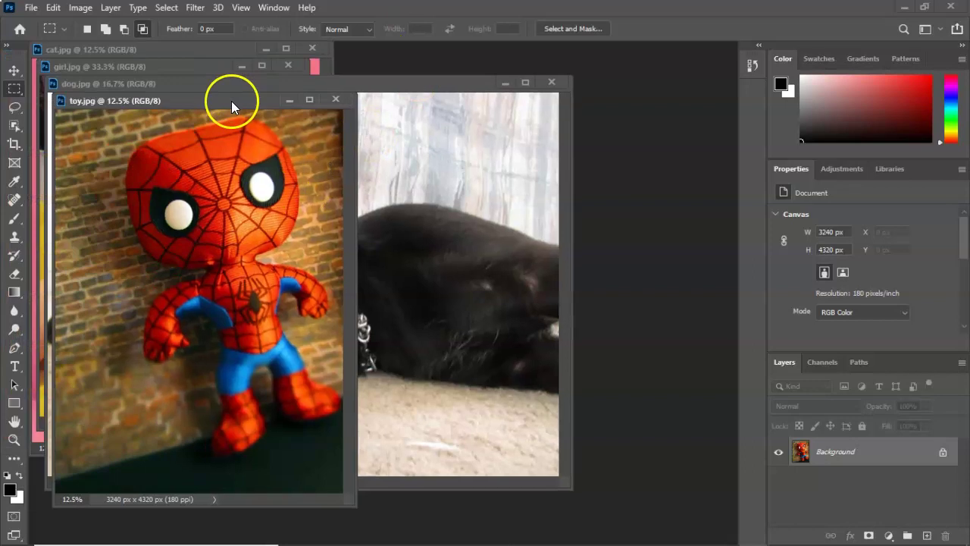
Step: Move and resize the toy, dog, girl and cat windows so part of each shows
drag(232, 101, 576, 80)
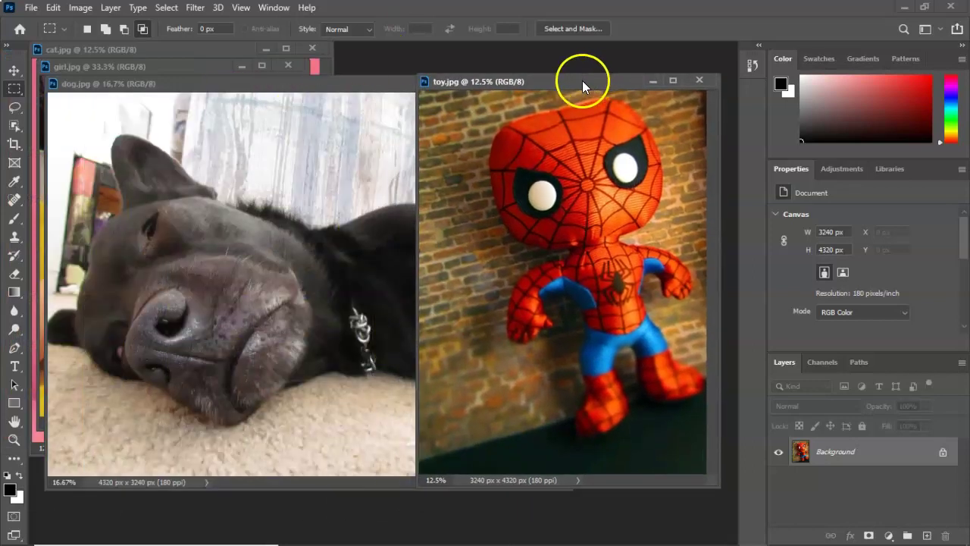
click(199, 83)
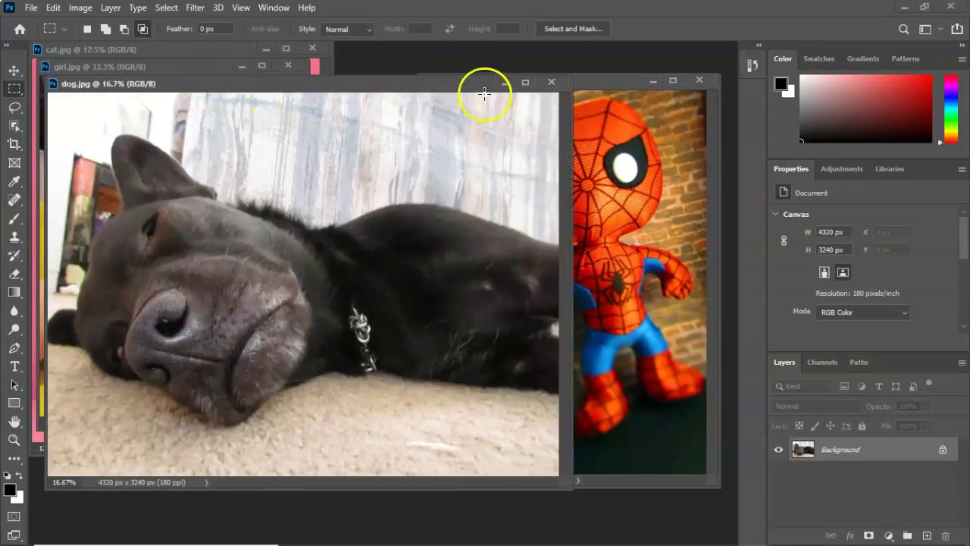
drag(572, 140, 408, 138)
drag(213, 65, 257, 130)
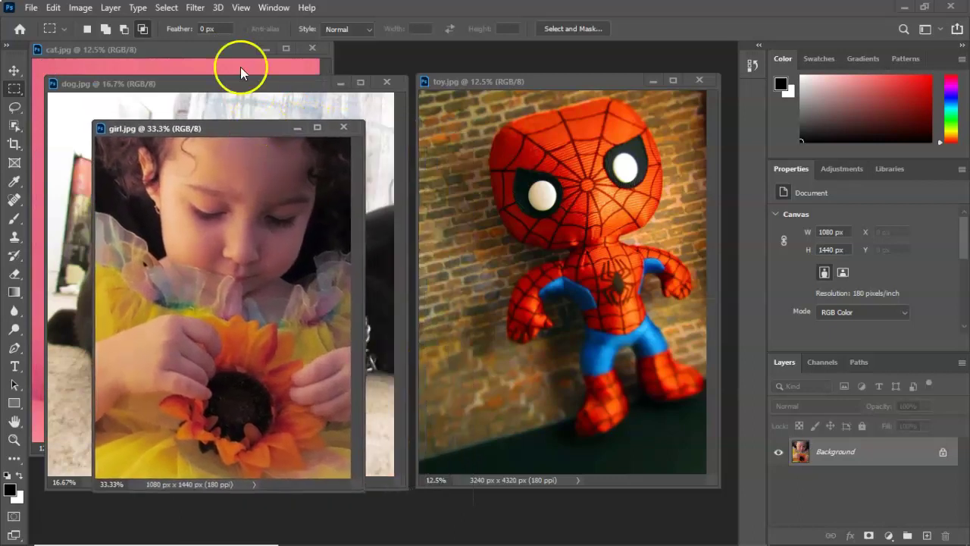
drag(221, 50, 579, 107)
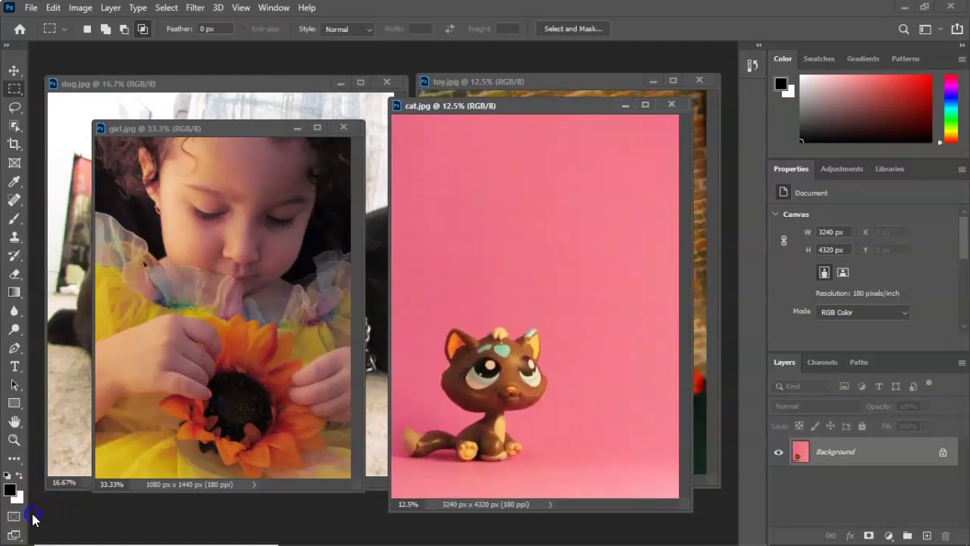
key(alt+Tab)
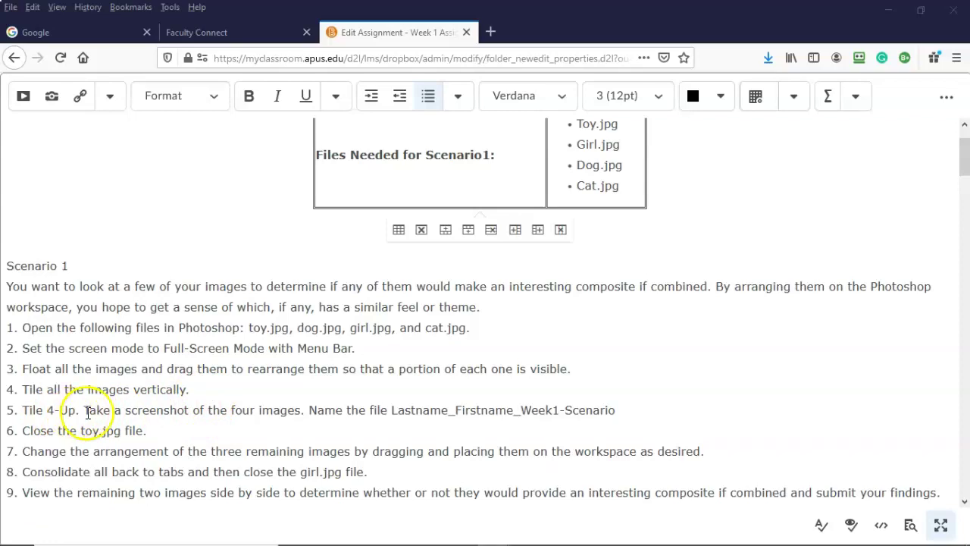
Step: Return from the Scenario 1 instructions to Photoshop's four floating image windows
key(alt+Tab)
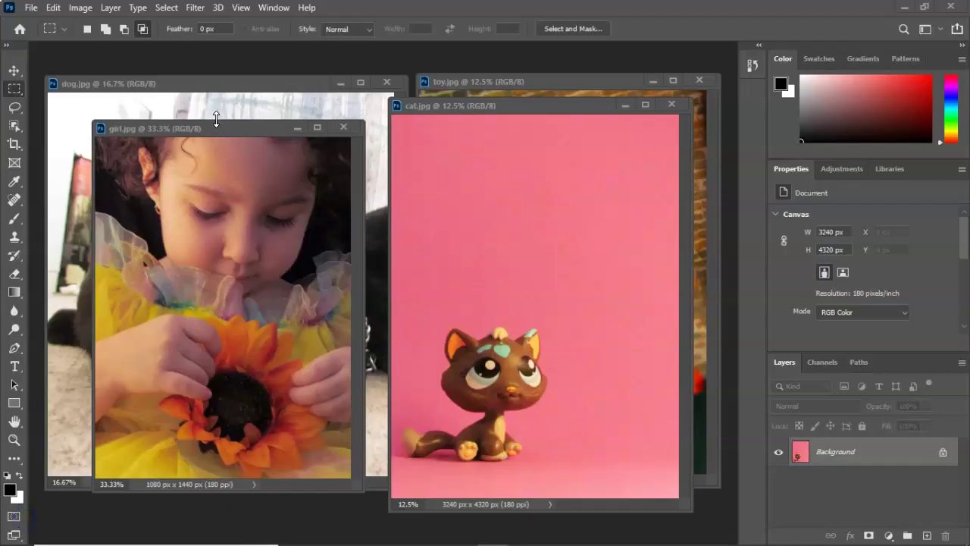
Step: Tile all four images vertically with Tile All Vertically
click(275, 9)
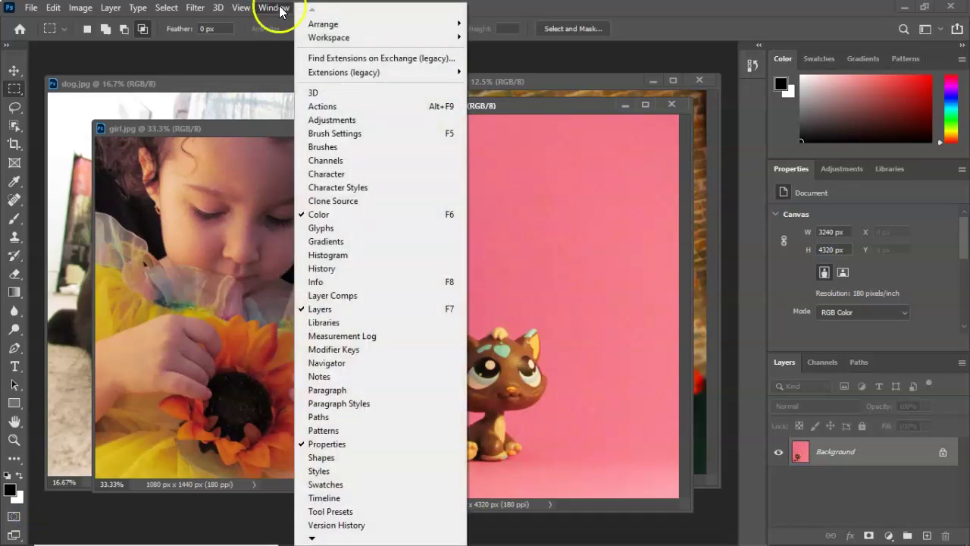
mouse_move(344, 25)
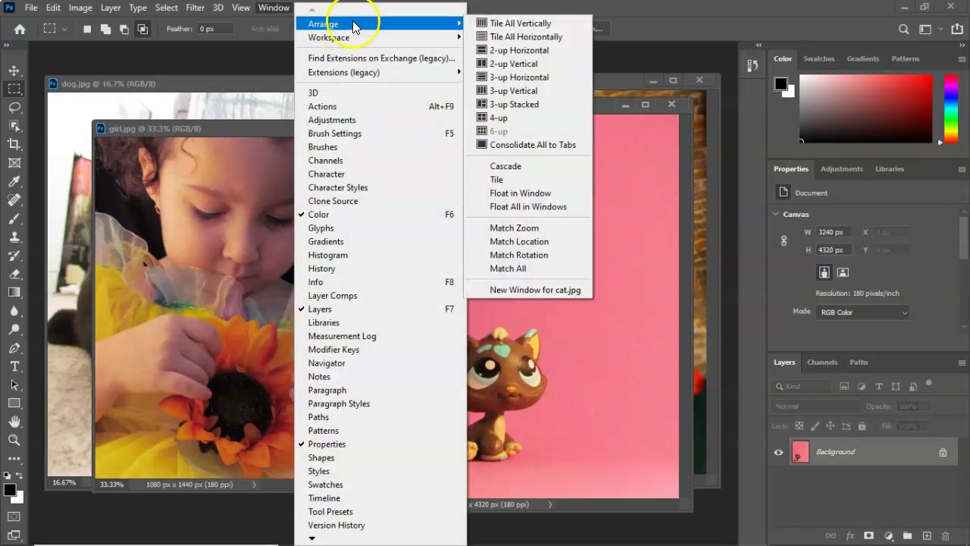
click(522, 24)
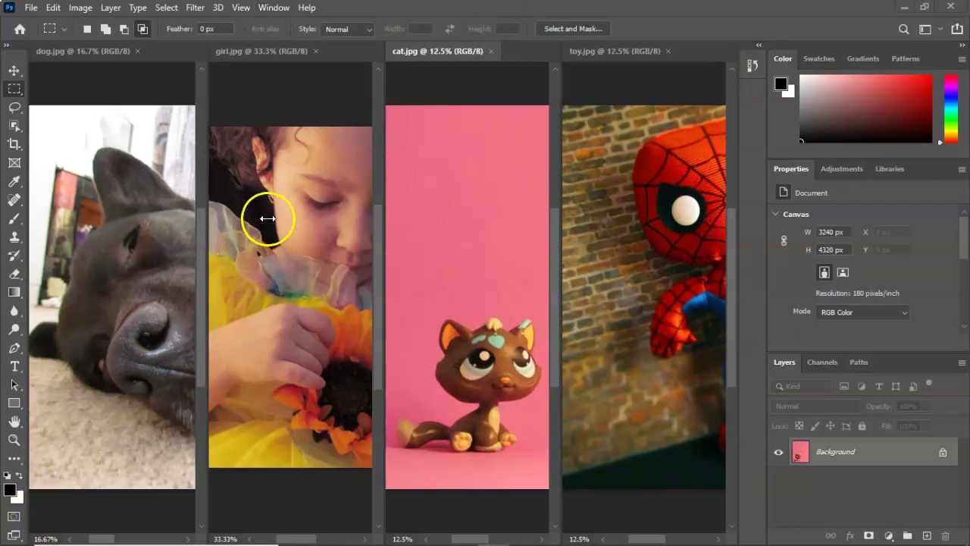
Step: Arrange the images 4-up: dog and cat on top, girl and toy below
click(274, 8)
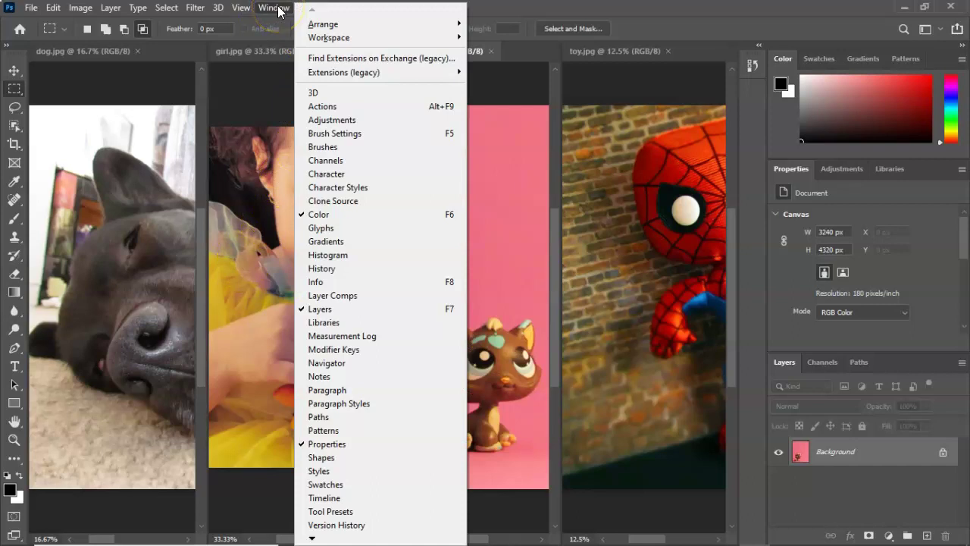
mouse_move(331, 29)
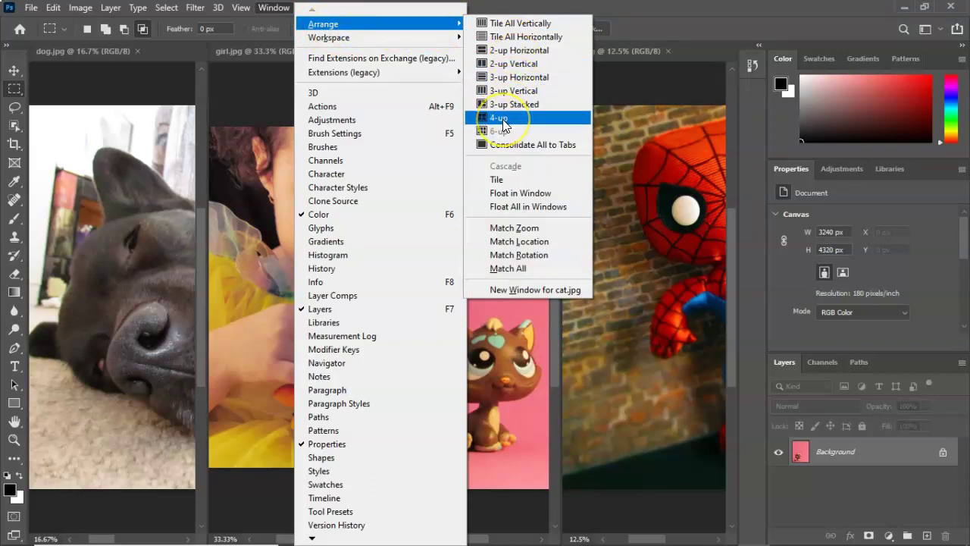
click(503, 119)
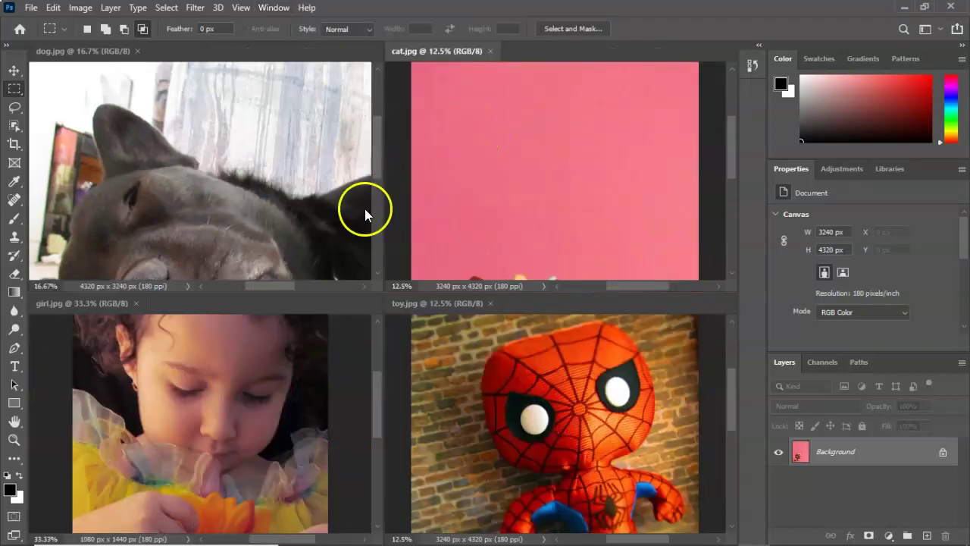
Step: Review Scenario 1 steps 2–10 and the example image on the assignment page
click(30, 517)
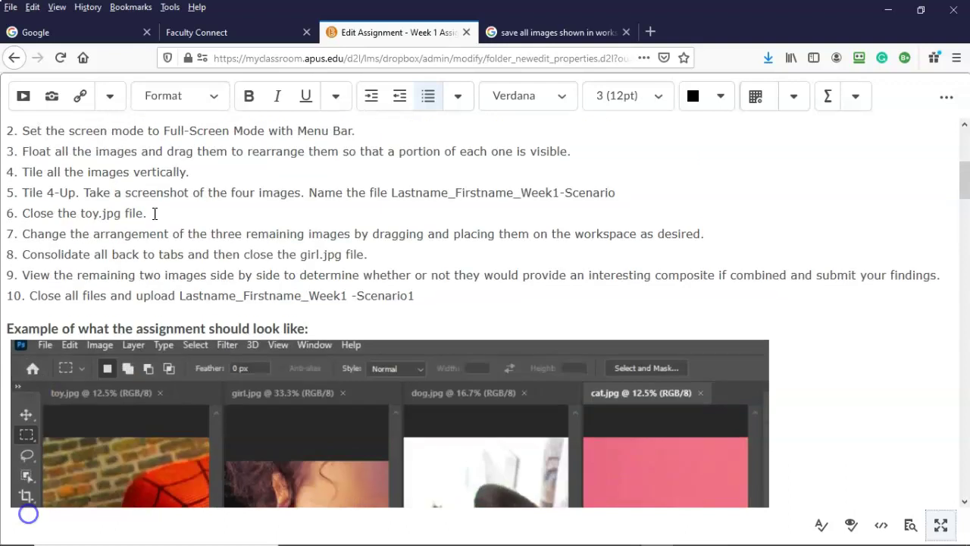
click(669, 209)
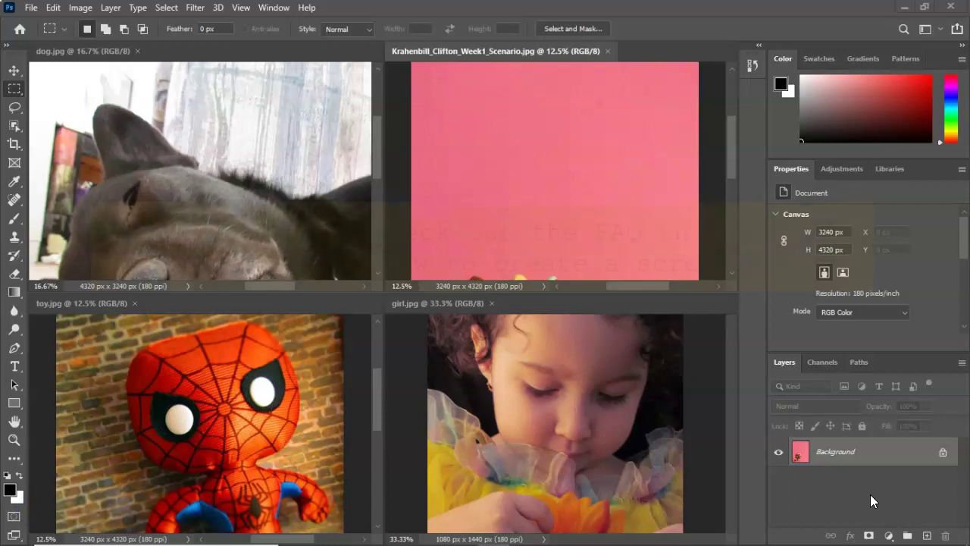
Step: Capture a Greenshot region screenshot covering the 4-up Photoshop workspace
click(863, 495)
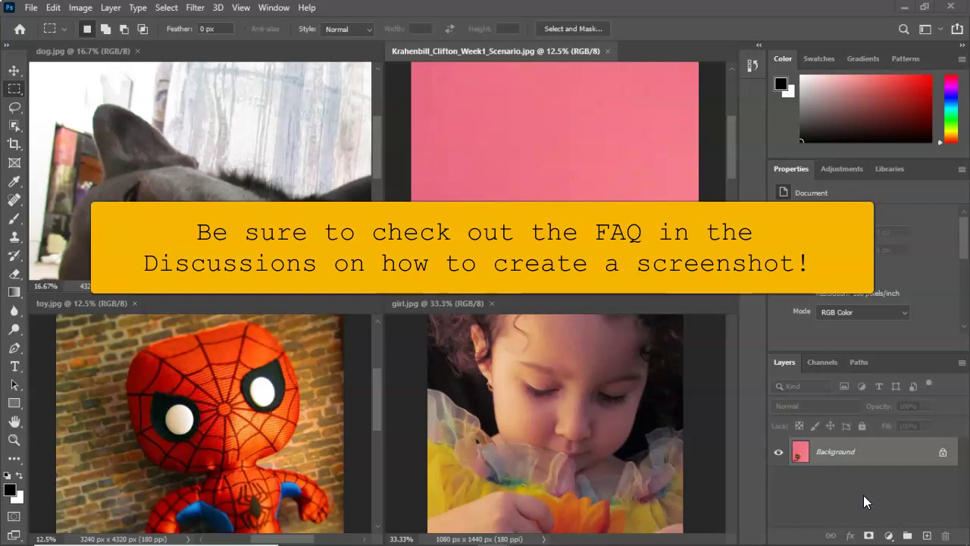
mouse_move(794, 542)
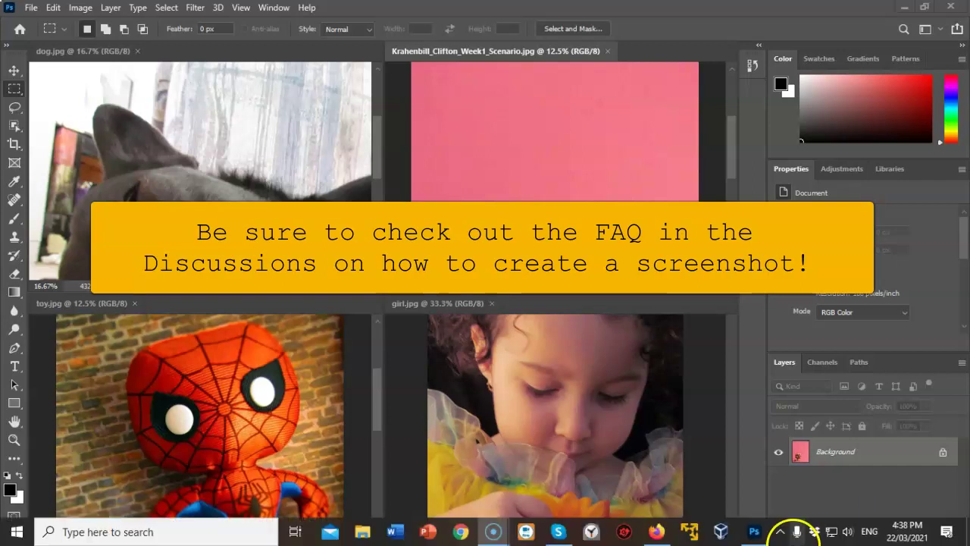
click(780, 531)
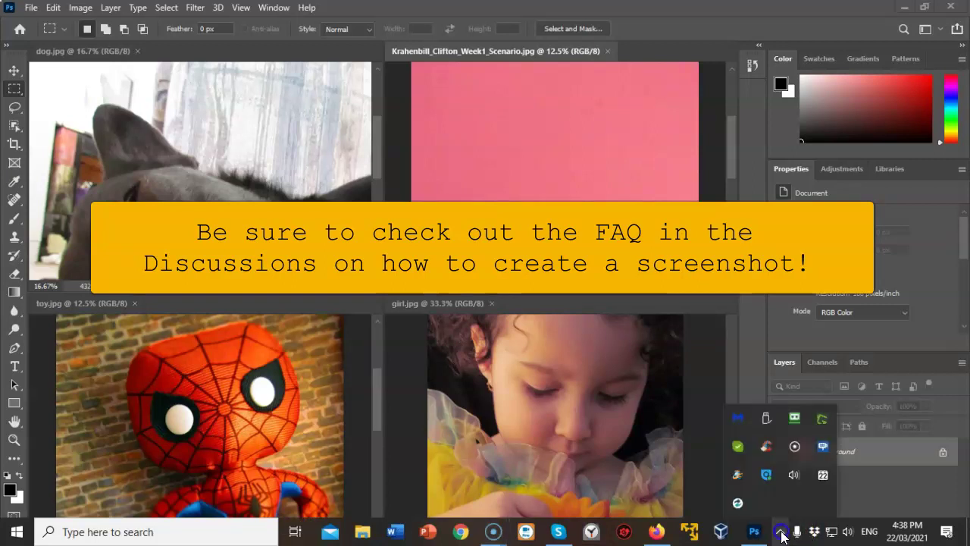
click(809, 415)
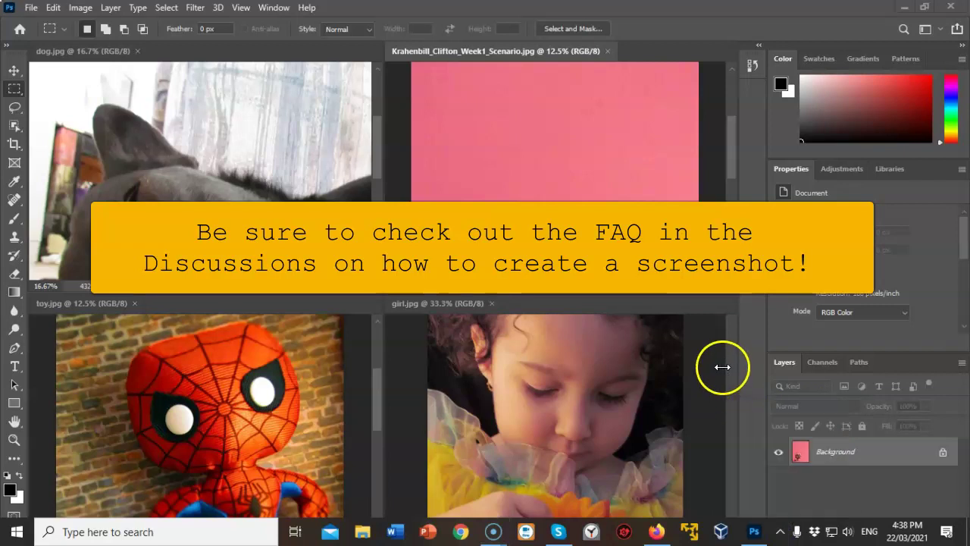
key(Escape)
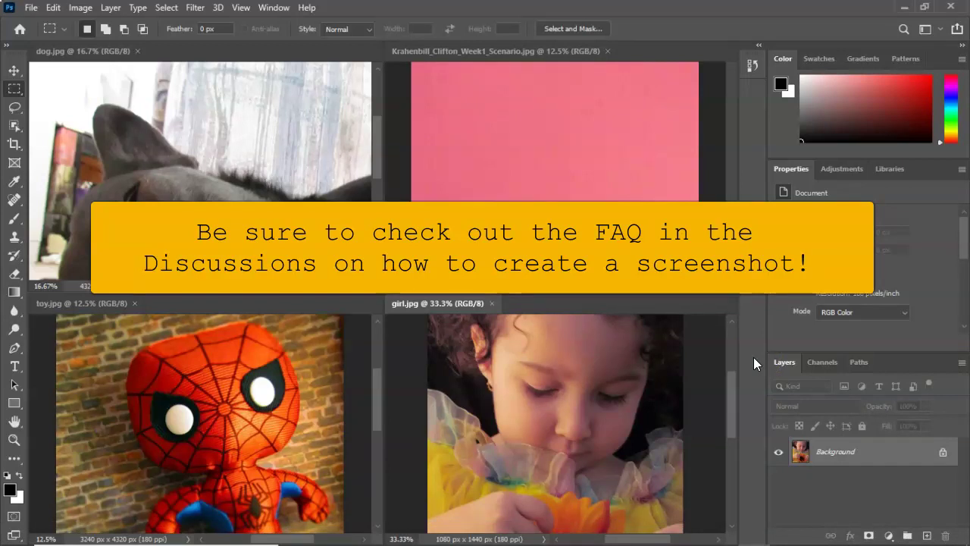
key(Print)
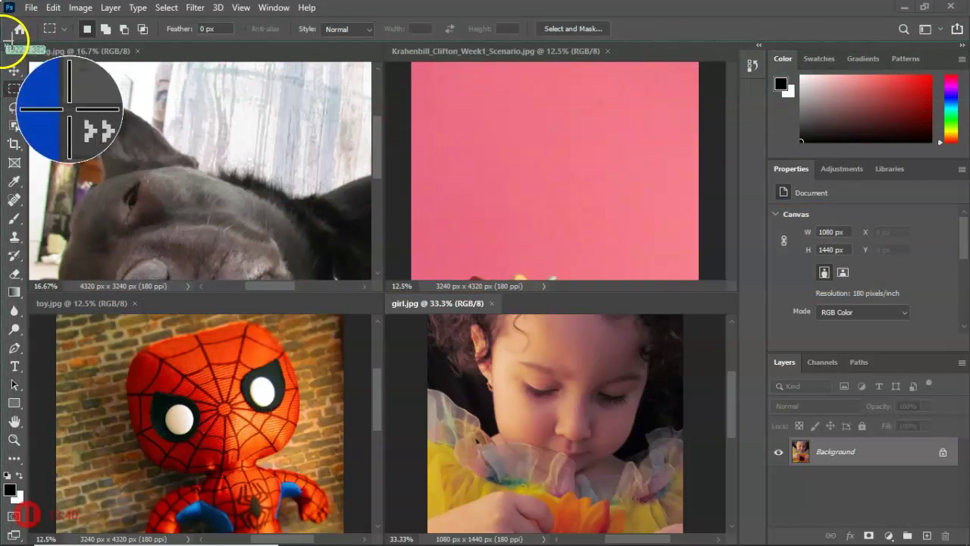
drag(6, 42, 969, 232)
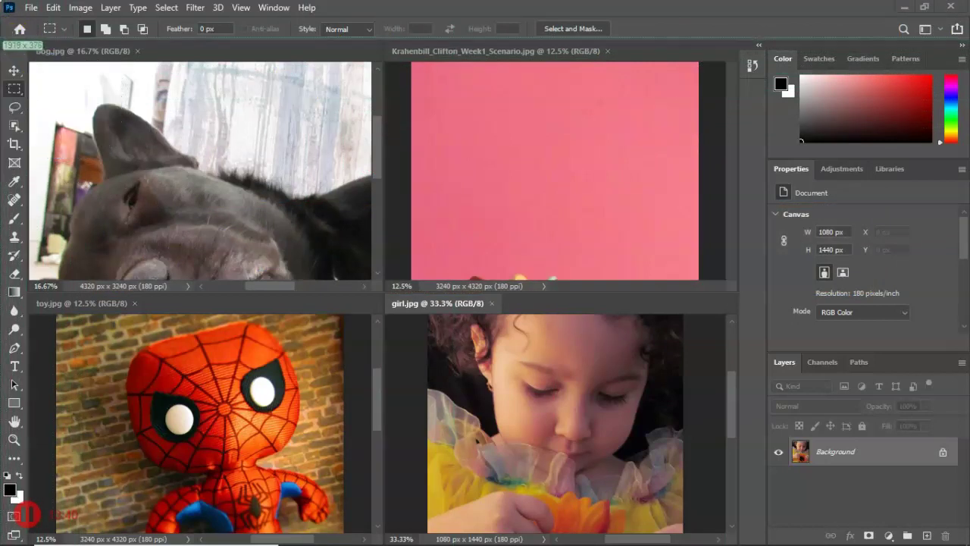
drag(147, 48, 737, 540)
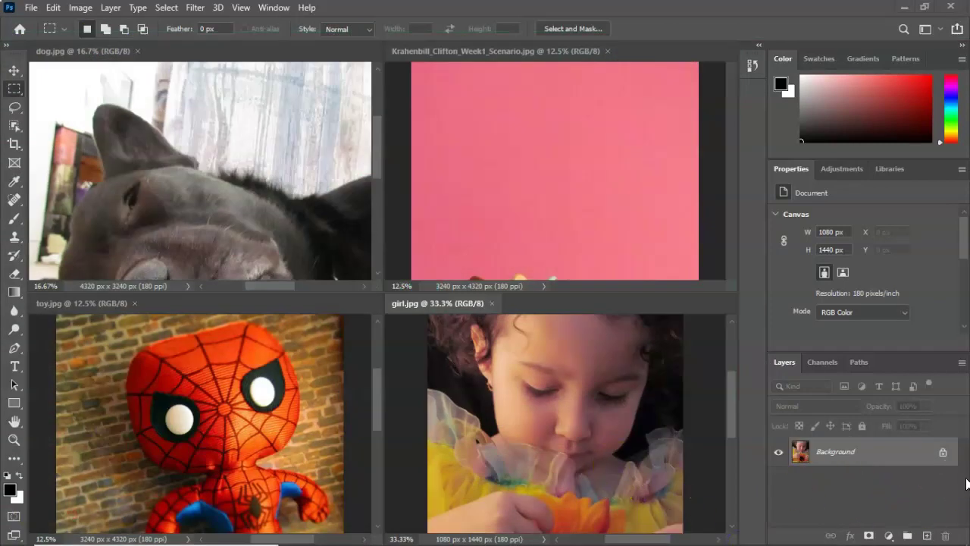
Step: Finish the region capture and save it from Paint as a JPEG picture
click(263, 209)
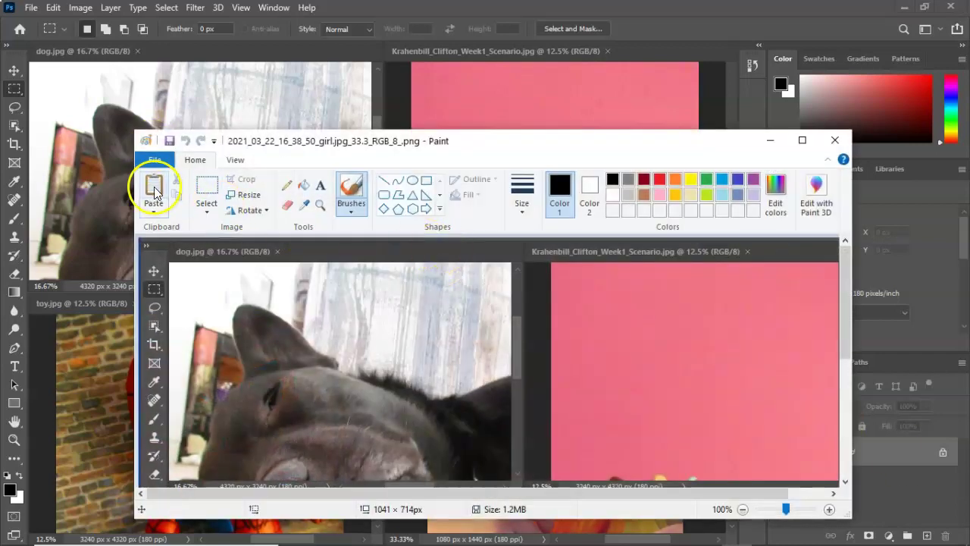
click(154, 162)
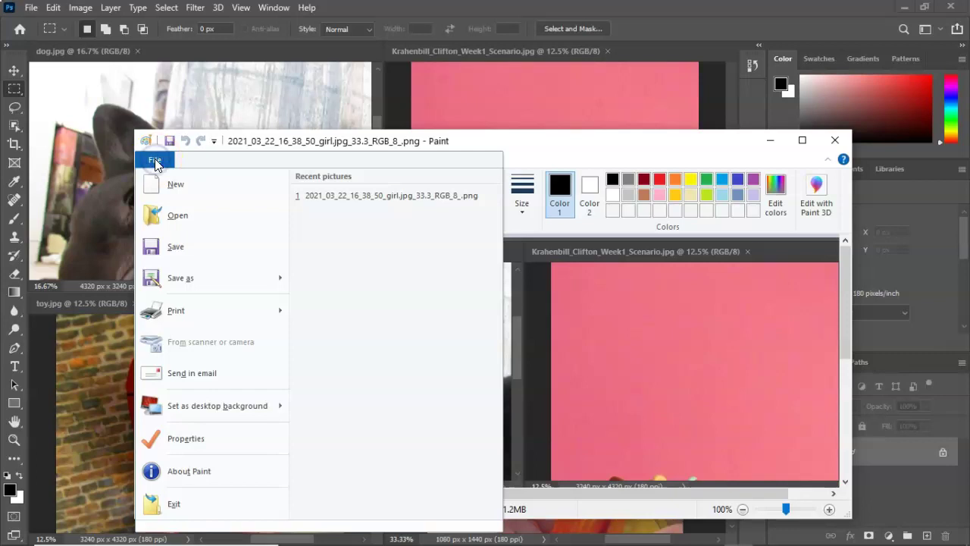
mouse_move(200, 278)
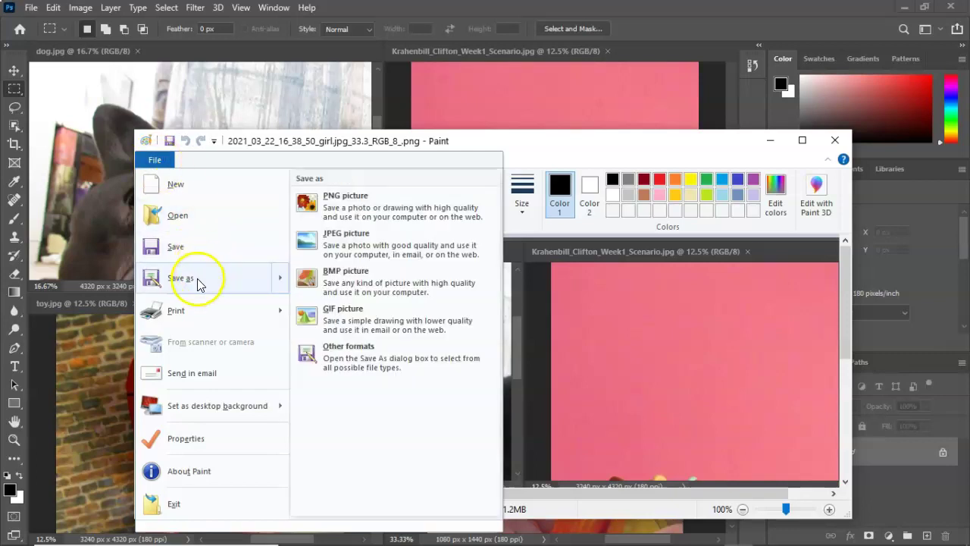
click(340, 238)
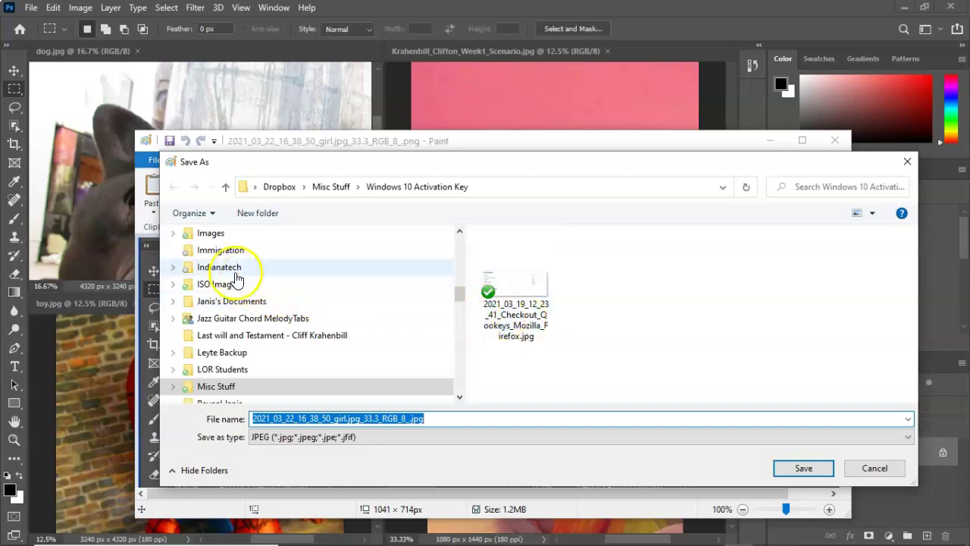
Step: Overwrite the Week1 scenario JPG in Documents\APUS\DSIN141\Week 1\Completed assignments\Scenario1, accepting transparency loss
drag(458, 289, 458, 225)
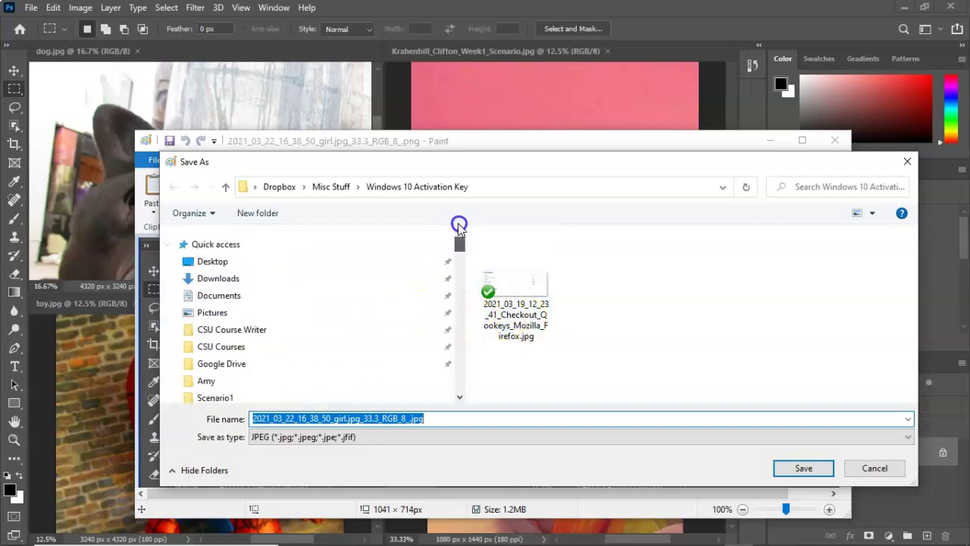
click(234, 296)
double_click(512, 273)
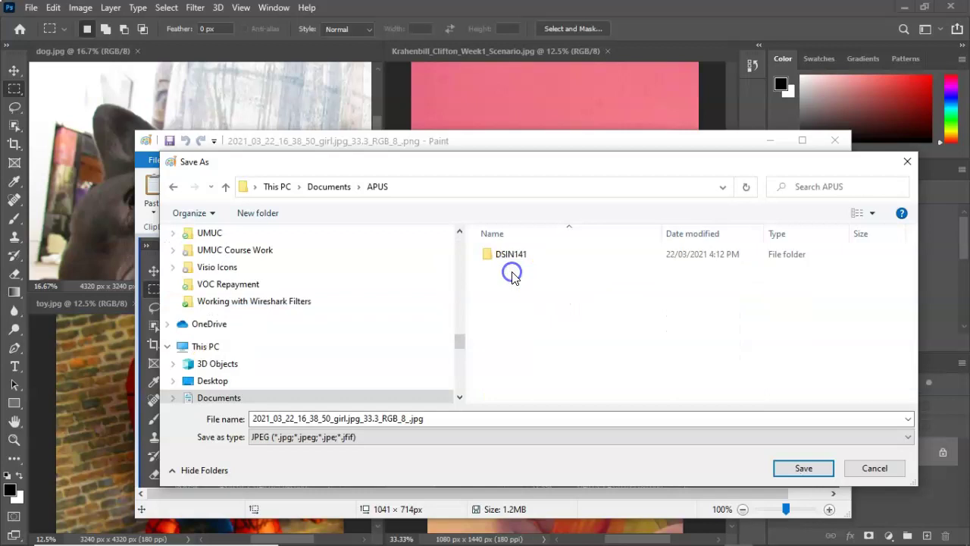
double_click(511, 254)
click(512, 256)
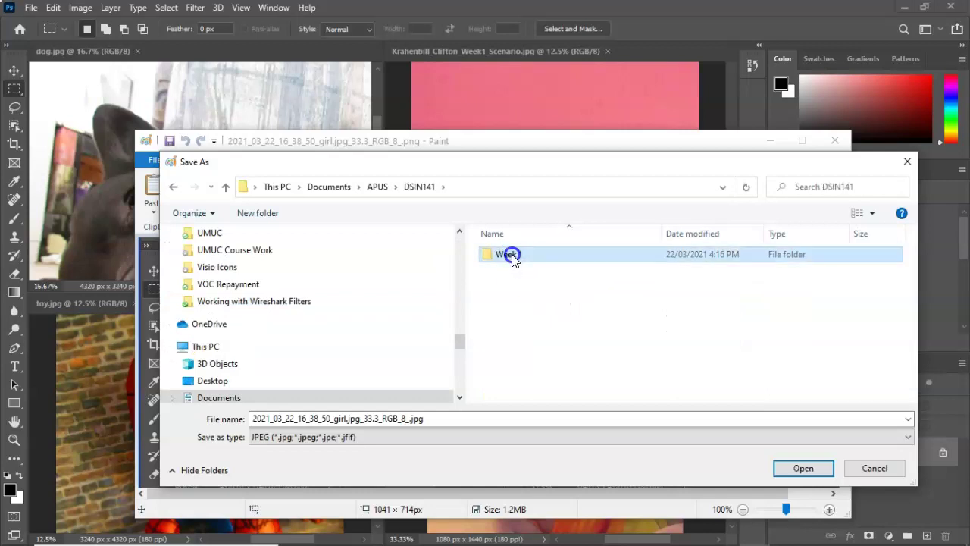
double_click(511, 256)
double_click(512, 254)
double_click(510, 255)
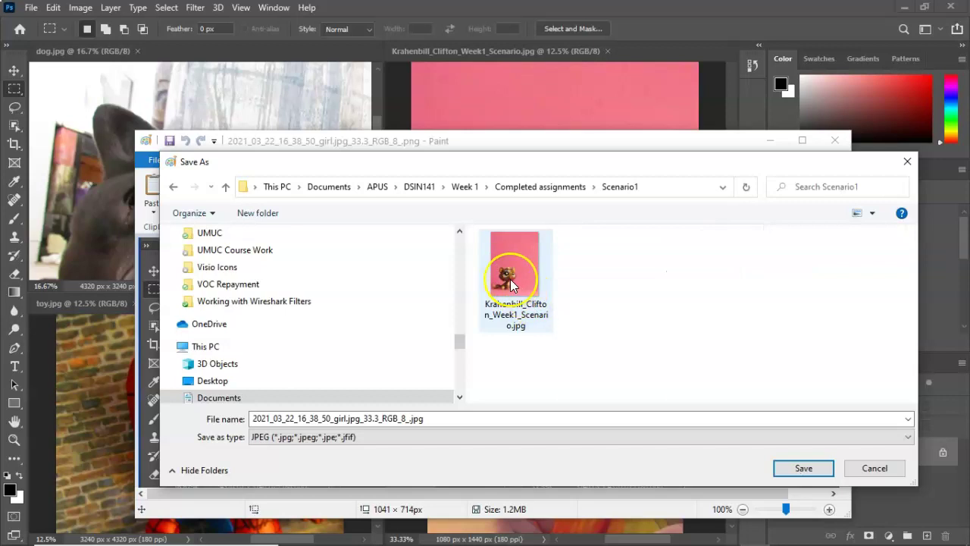
double_click(511, 279)
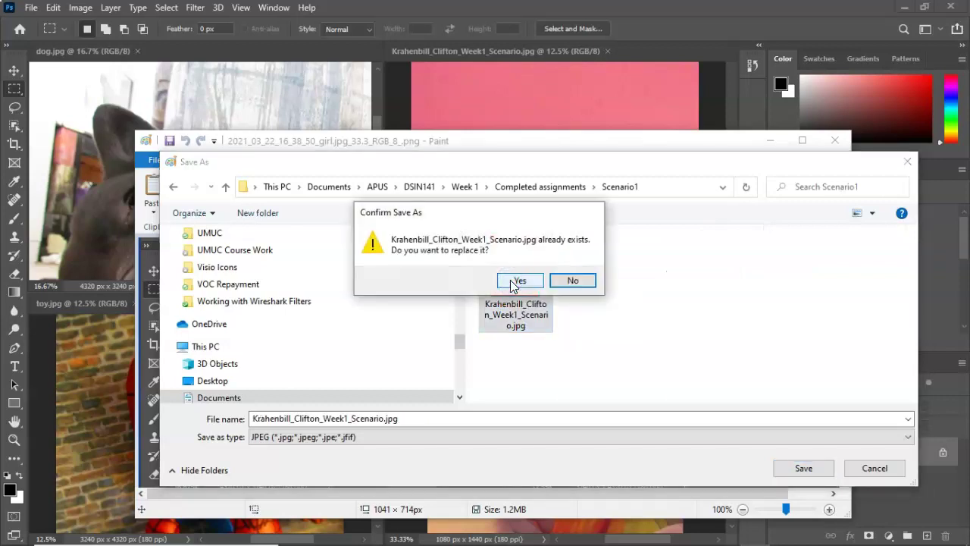
click(513, 281)
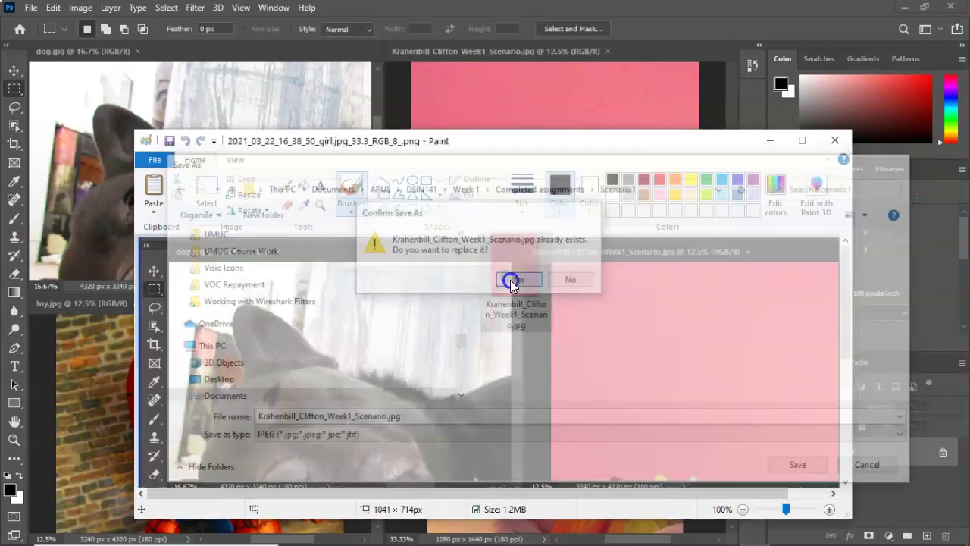
click(540, 363)
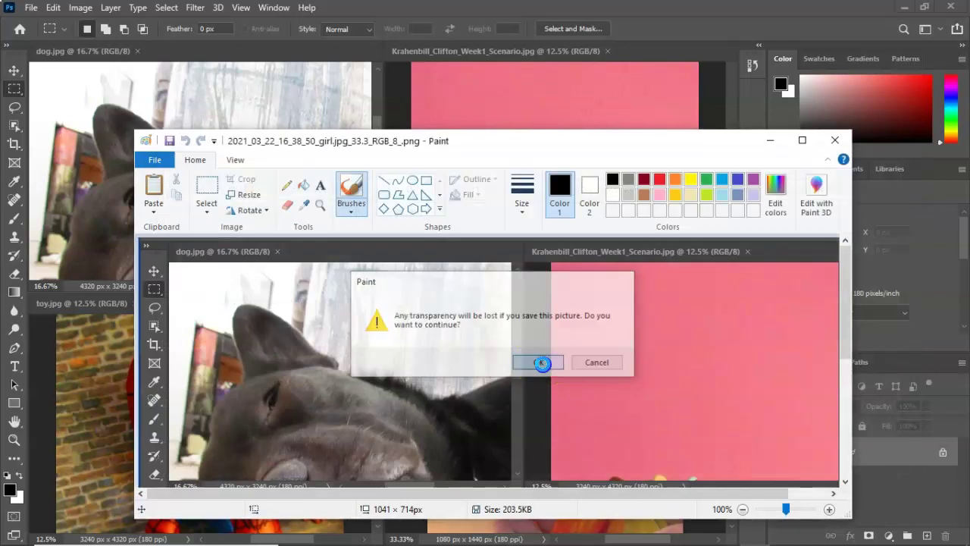
key(super+e)
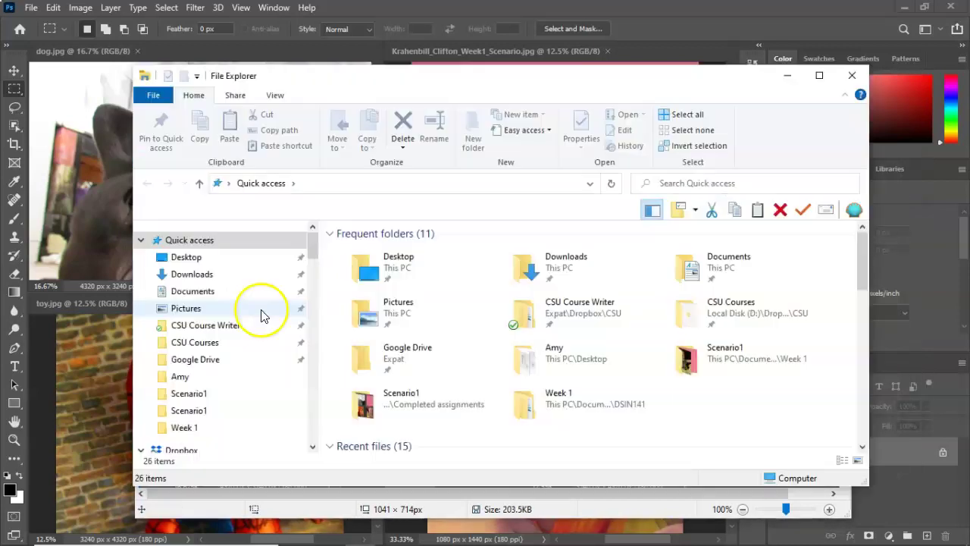
Step: Browse to Documents\APUS\DSIN141\Week 1\Completed assignments\Scenario1 in File Explorer
click(187, 292)
click(356, 264)
double_click(356, 265)
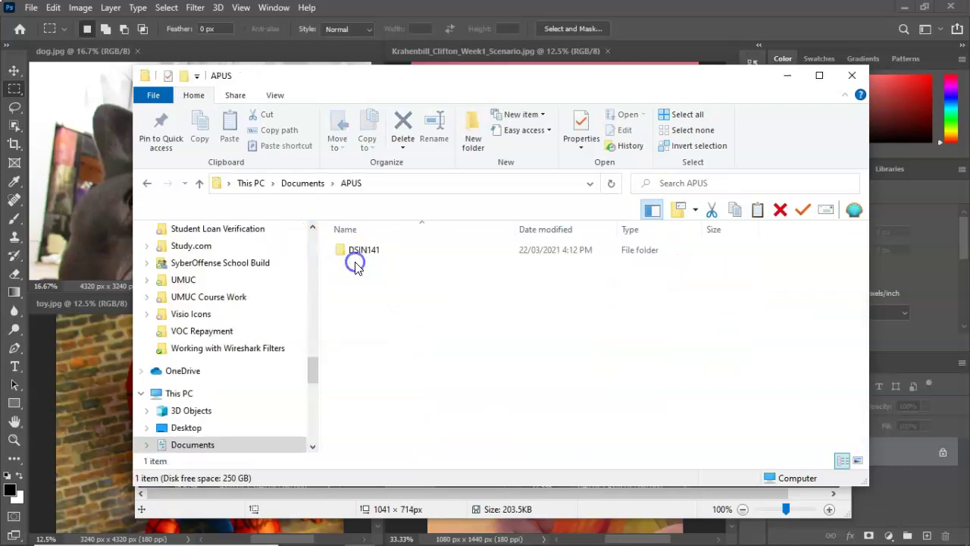
double_click(358, 253)
double_click(362, 252)
double_click(364, 251)
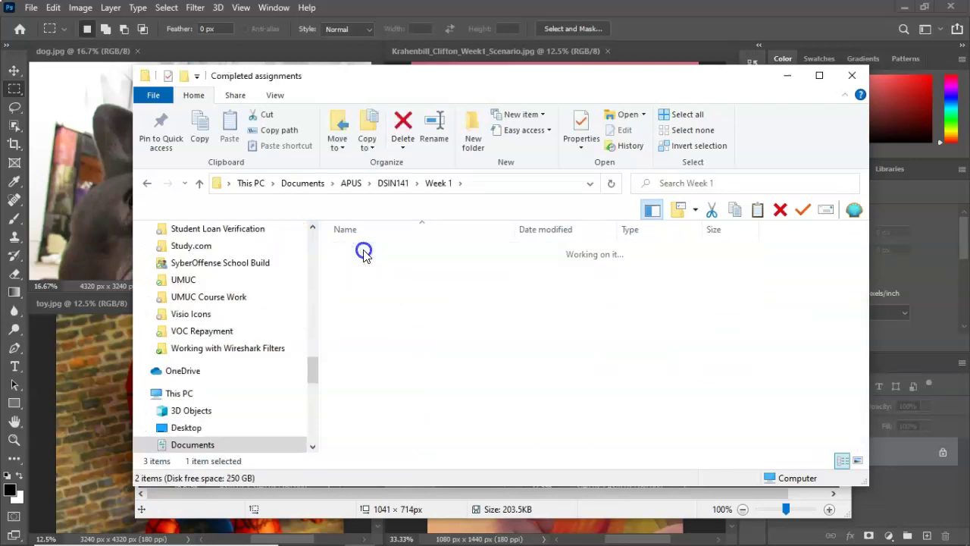
double_click(358, 249)
Step: Inspect the saved Week1 scenario JPG, then return to the assignment instructions
click(402, 277)
click(450, 328)
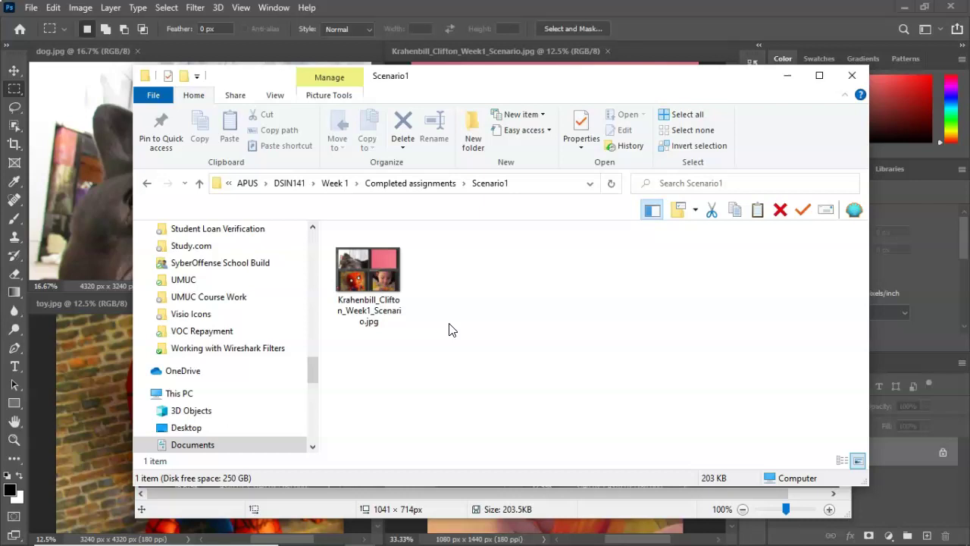
click(449, 328)
click(31, 515)
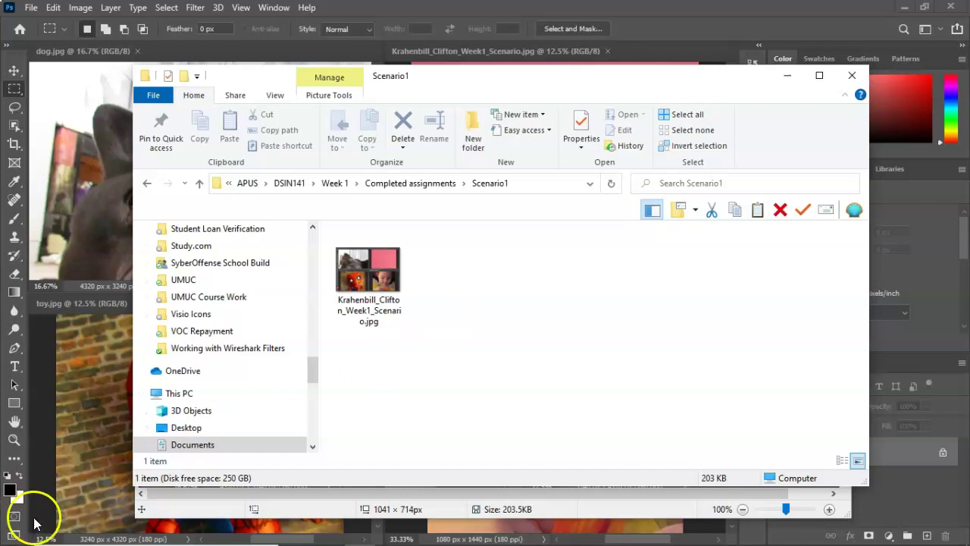
Step: Close toy.jpg, leaving dog, girl and the pink cat images open
click(501, 290)
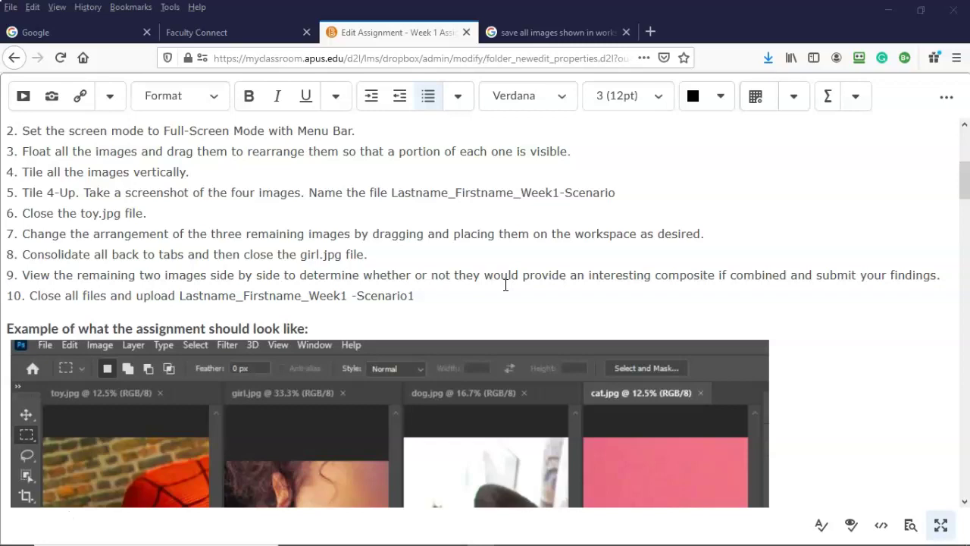
click(725, 531)
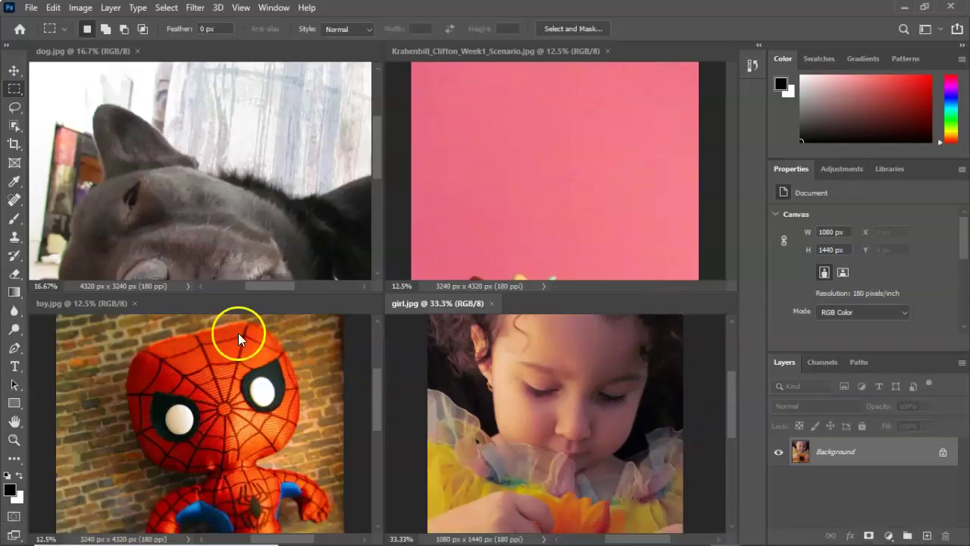
click(210, 334)
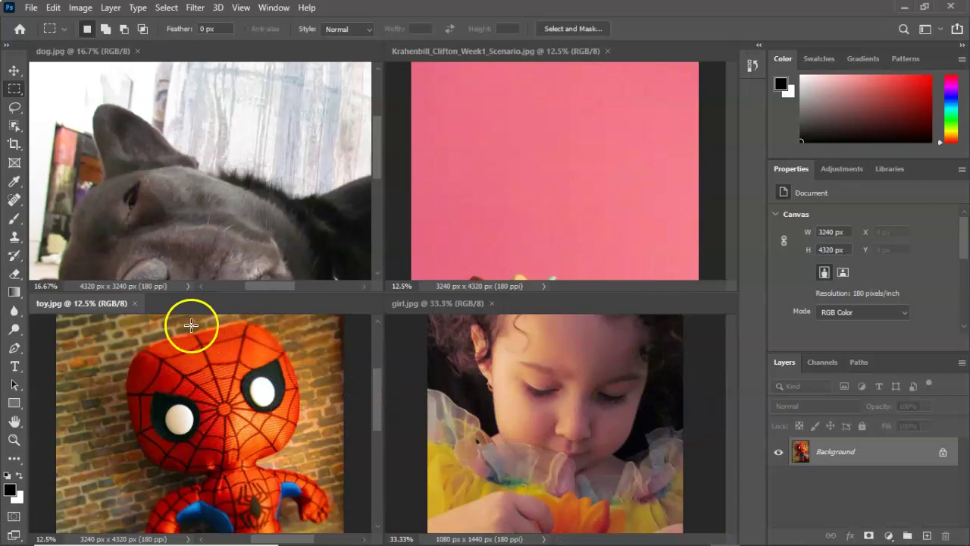
click(135, 303)
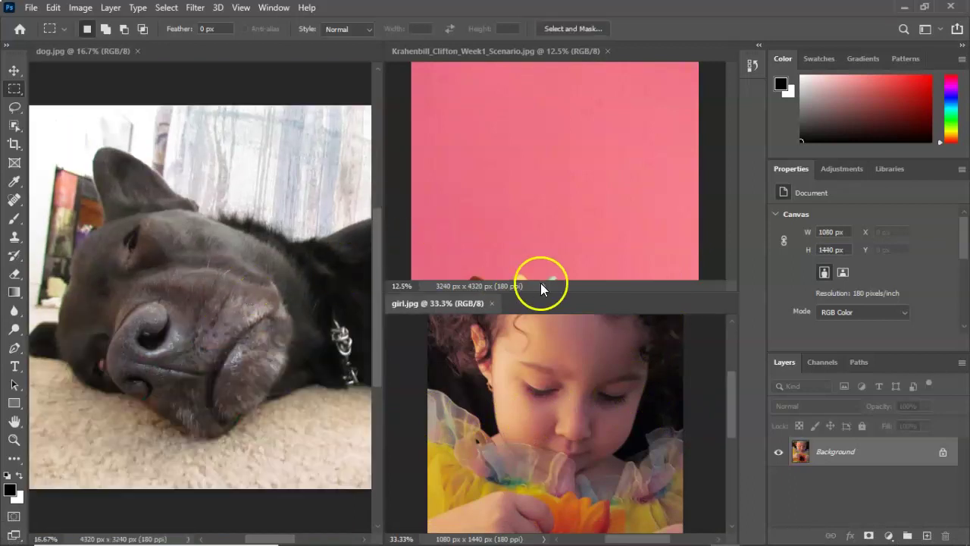
mouse_move(743, 533)
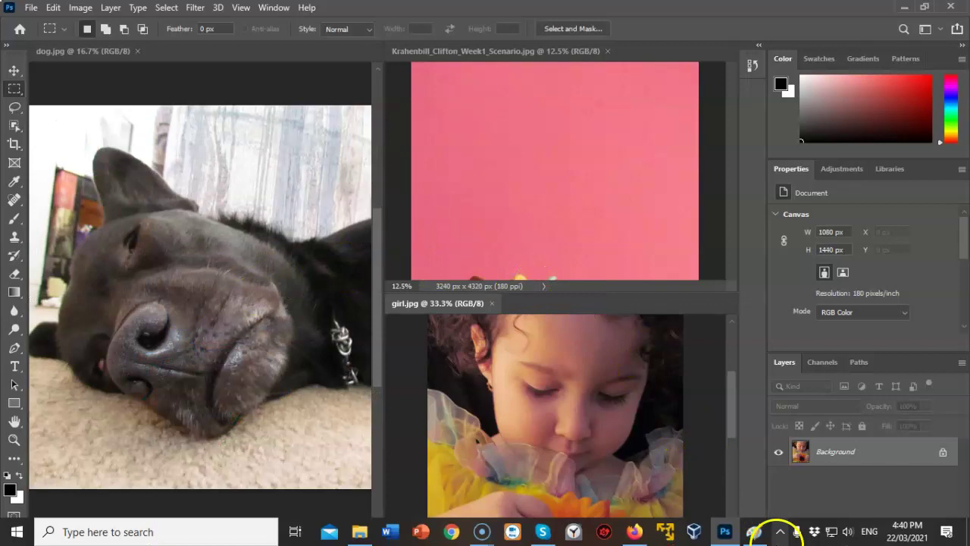
click(634, 531)
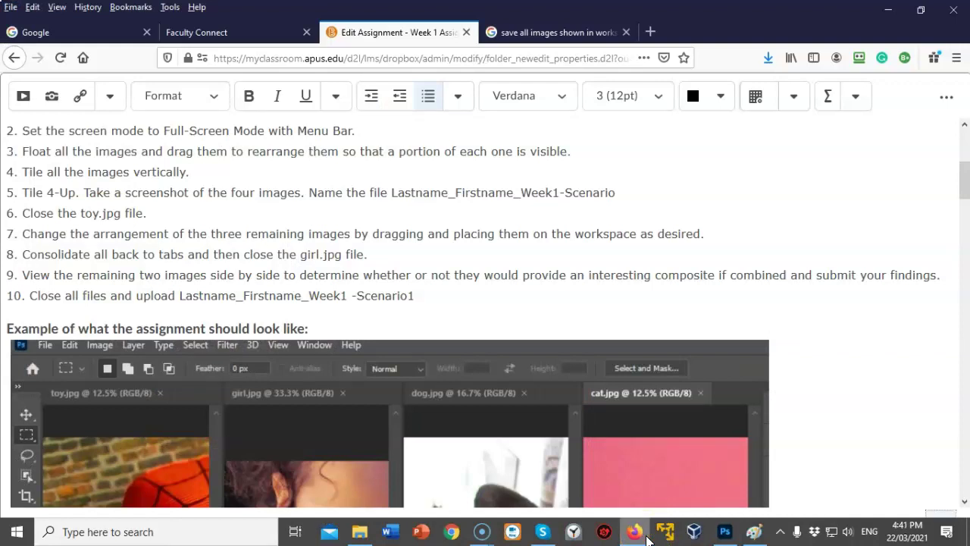
click(720, 527)
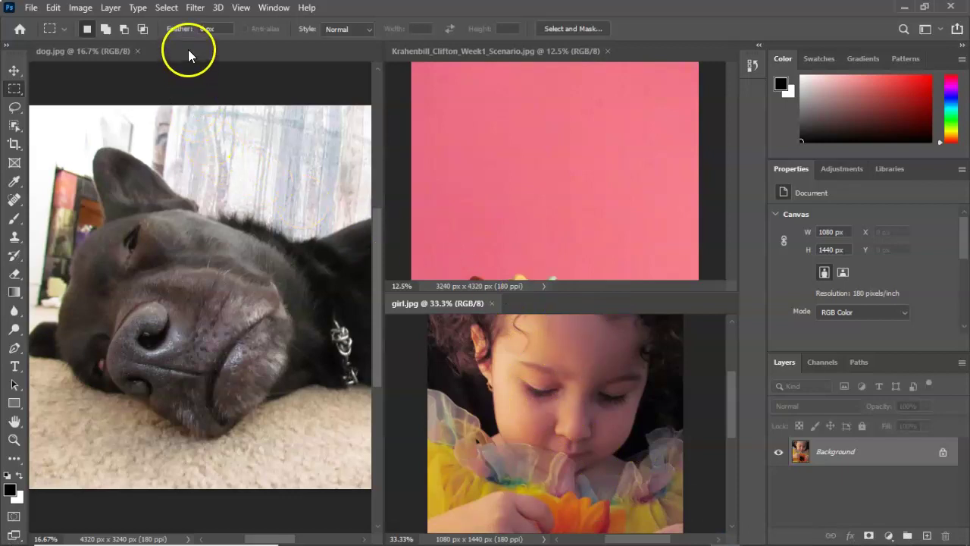
Step: Dock dog.jpg above girl.jpg and float the pink cat document as its own window
drag(188, 49, 489, 53)
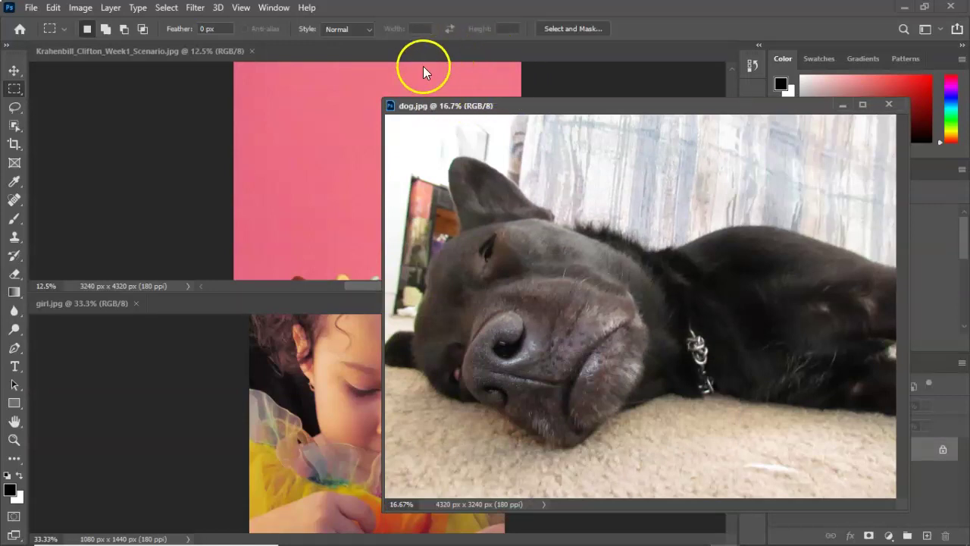
drag(303, 55, 114, 72)
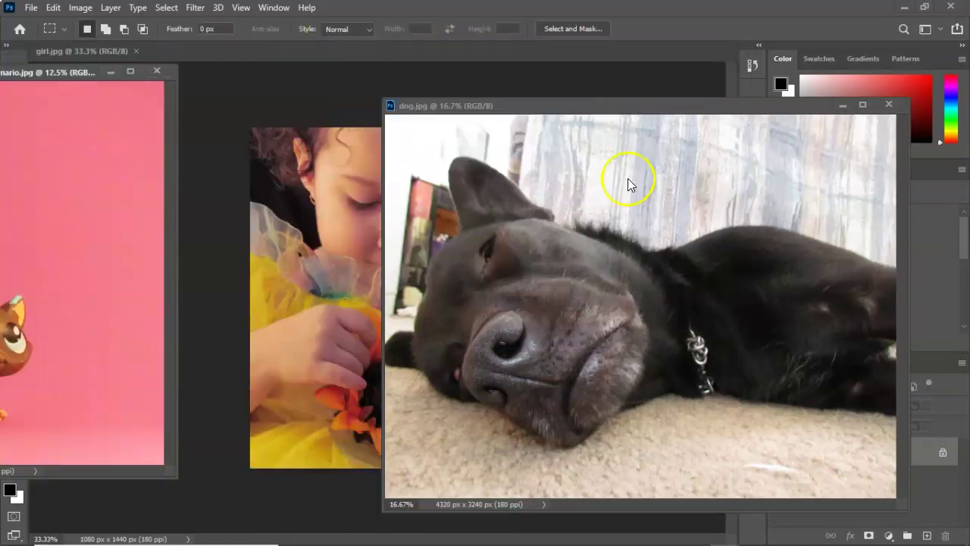
drag(607, 112, 437, 96)
Step: Tile the three documents vertically, horizontally, then vertically again, and close girl.jpg
click(273, 8)
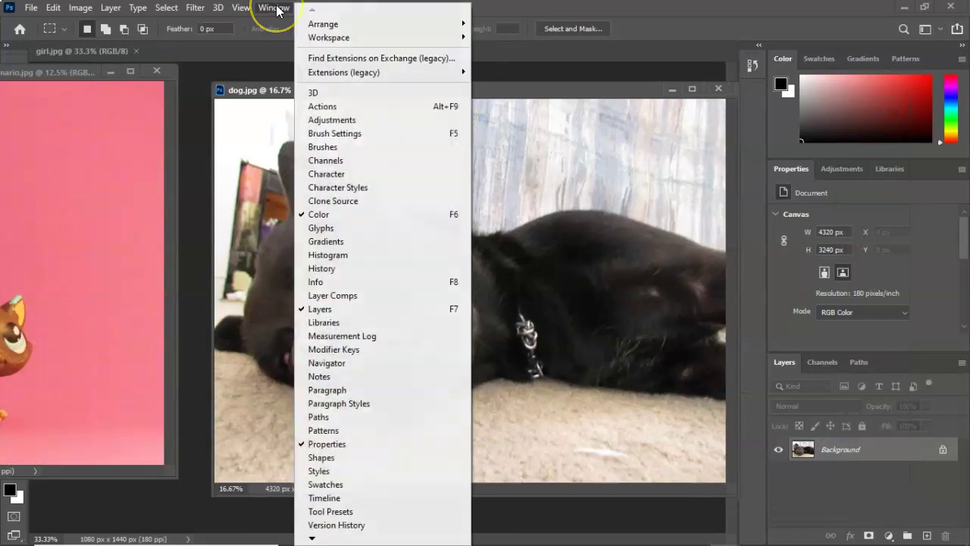
mouse_move(326, 23)
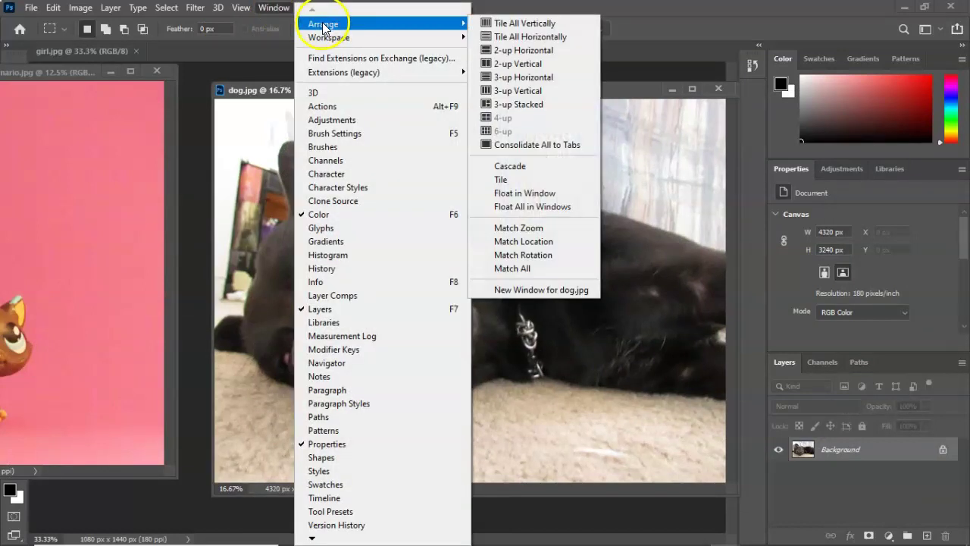
click(529, 24)
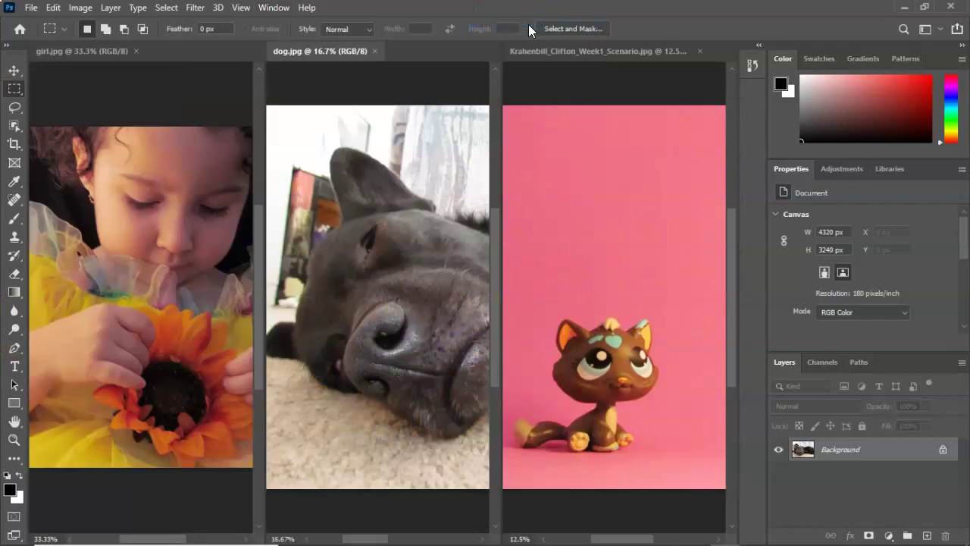
click(275, 9)
mouse_move(326, 23)
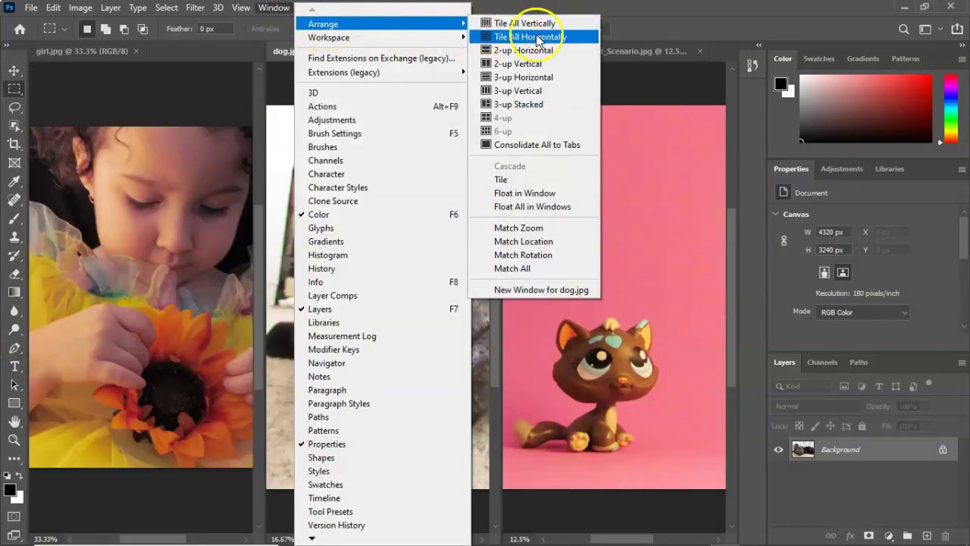
click(536, 38)
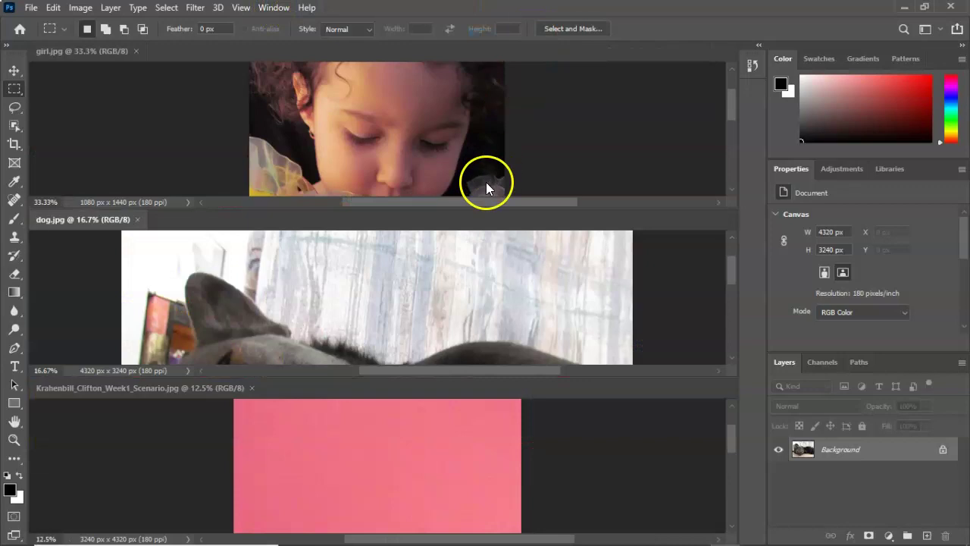
click(274, 8)
mouse_move(326, 24)
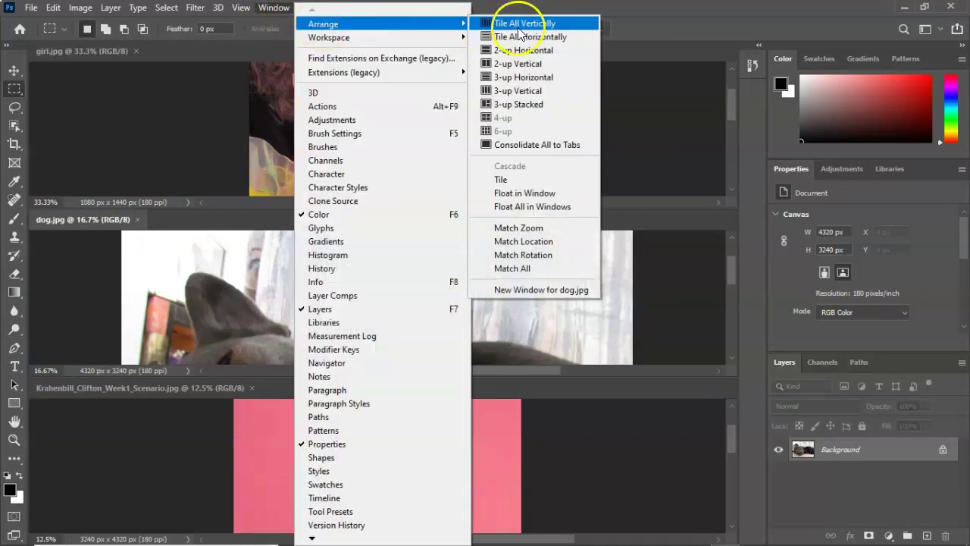
click(519, 28)
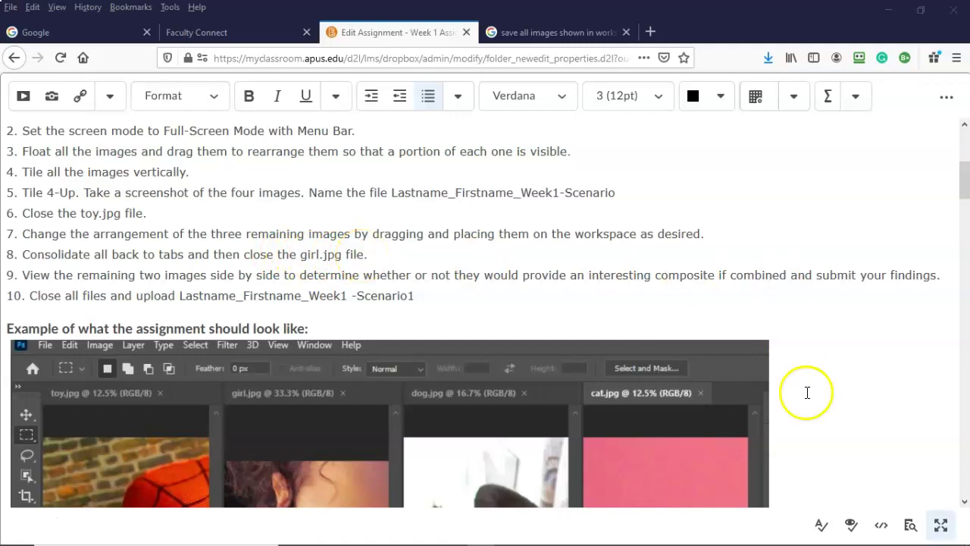
click(748, 530)
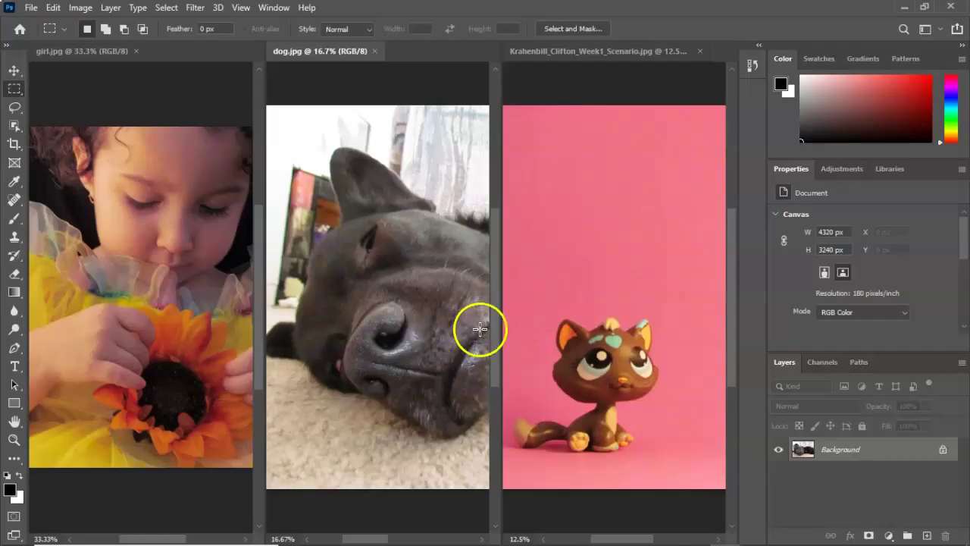
click(137, 50)
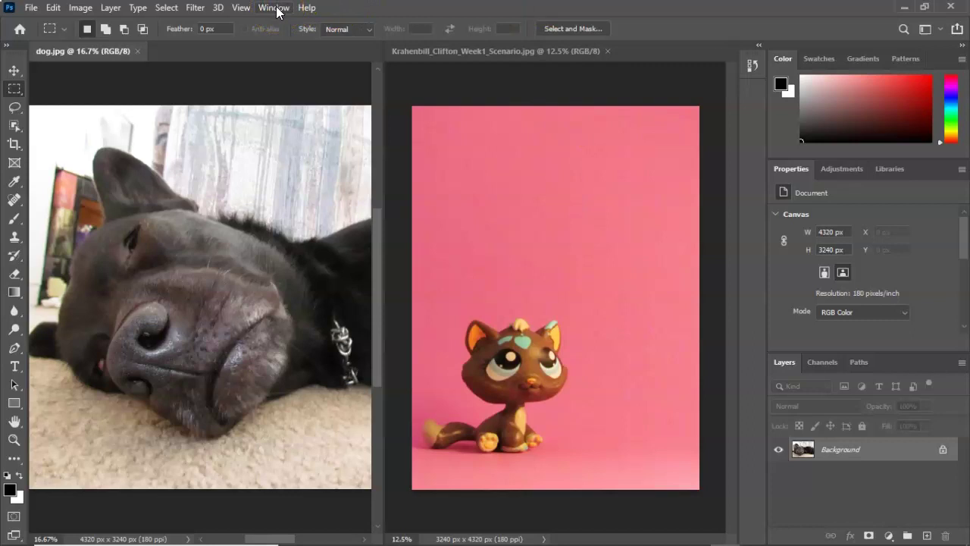
Step: Check the Window > Arrange options for the dog and cat side-by-side layout
click(334, 24)
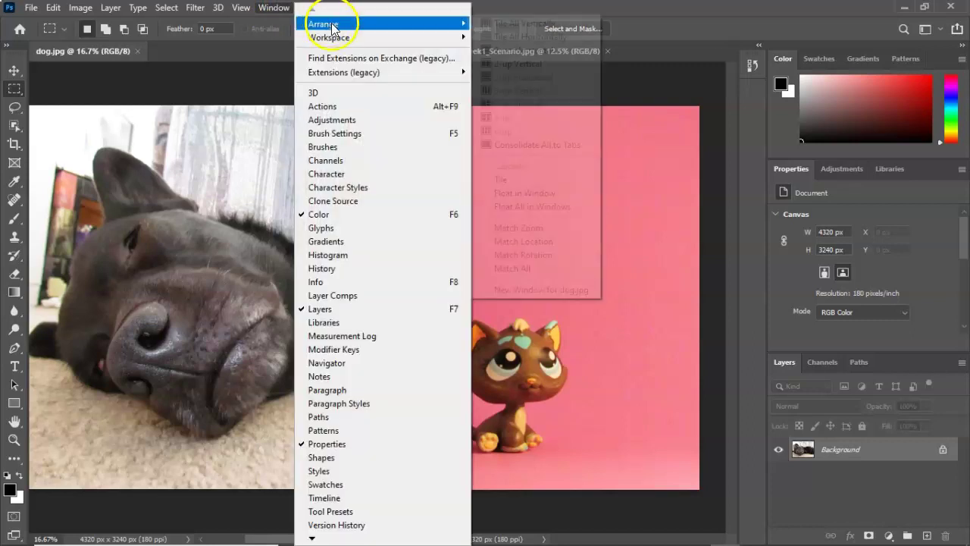